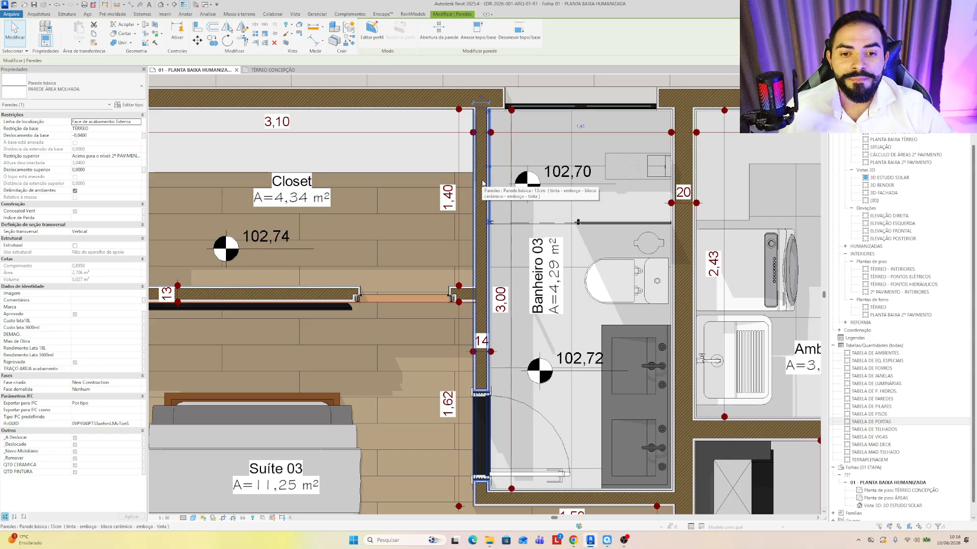
# Try to draw a PAREDE ÁREA MOLHADA wall along the Banheiro 03 side of the masonry wall shared with the closet
pyautogui.scroll(3, 474, 244)
pyautogui.scroll(2, 474, 243)
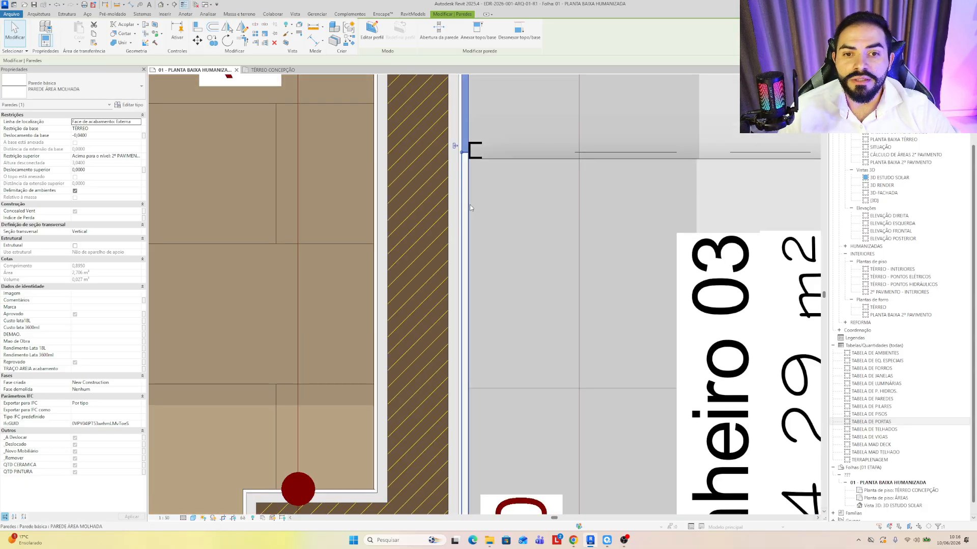
pyautogui.click(492, 225)
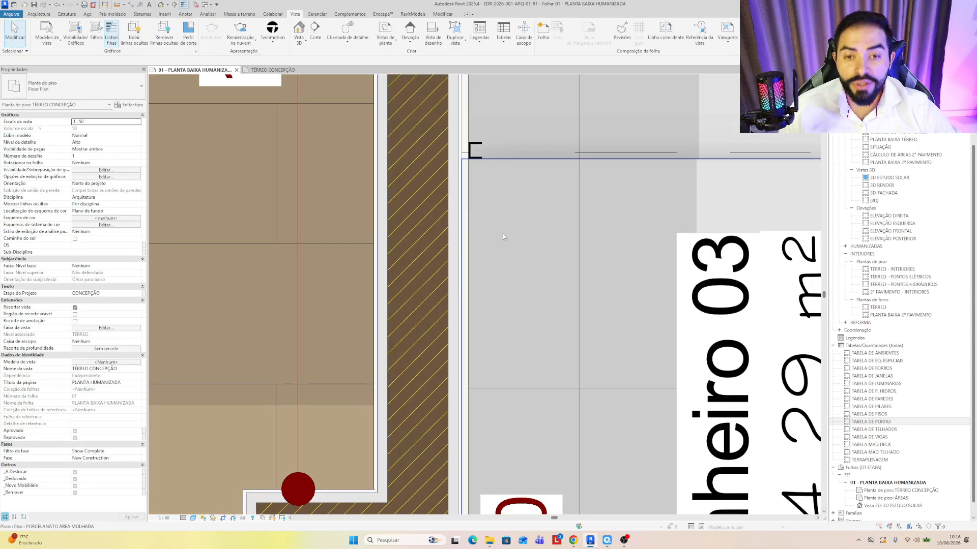
pyautogui.press('w')
pyautogui.press('a')
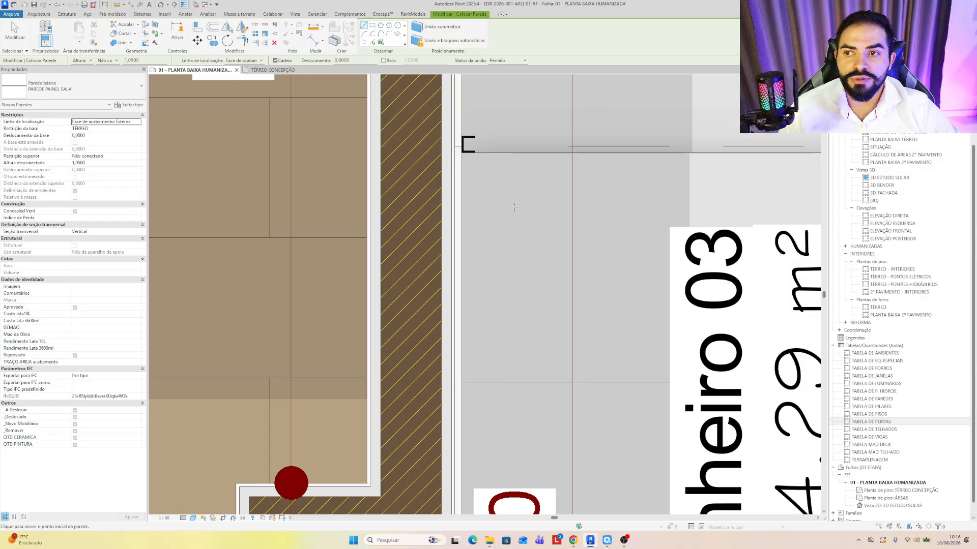
pyautogui.click(61, 92)
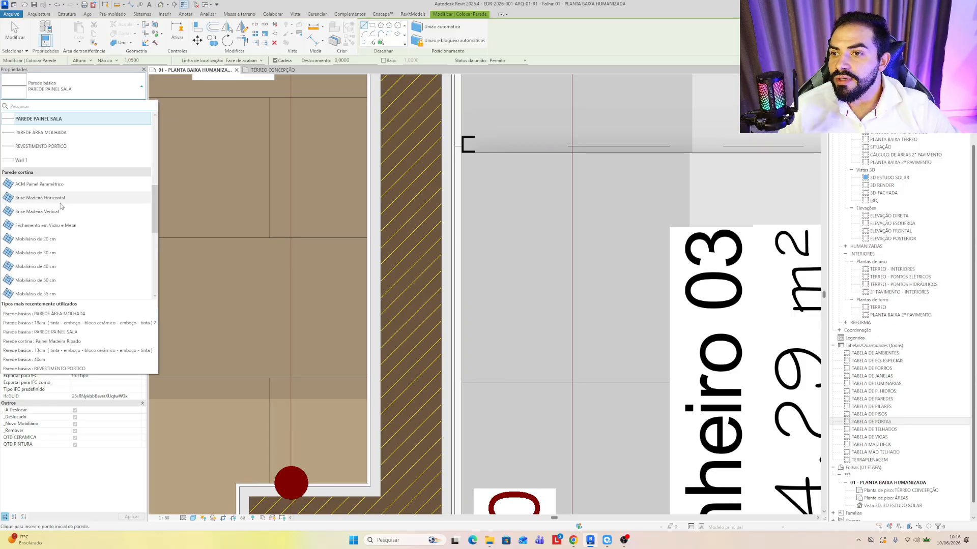
pyautogui.scroll(3, 64, 216)
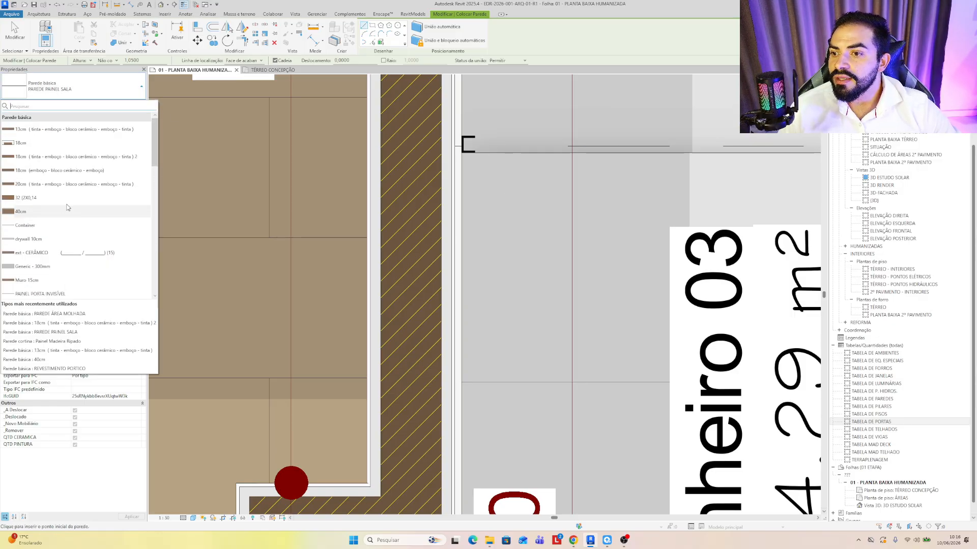
pyautogui.scroll(-3, 69, 195)
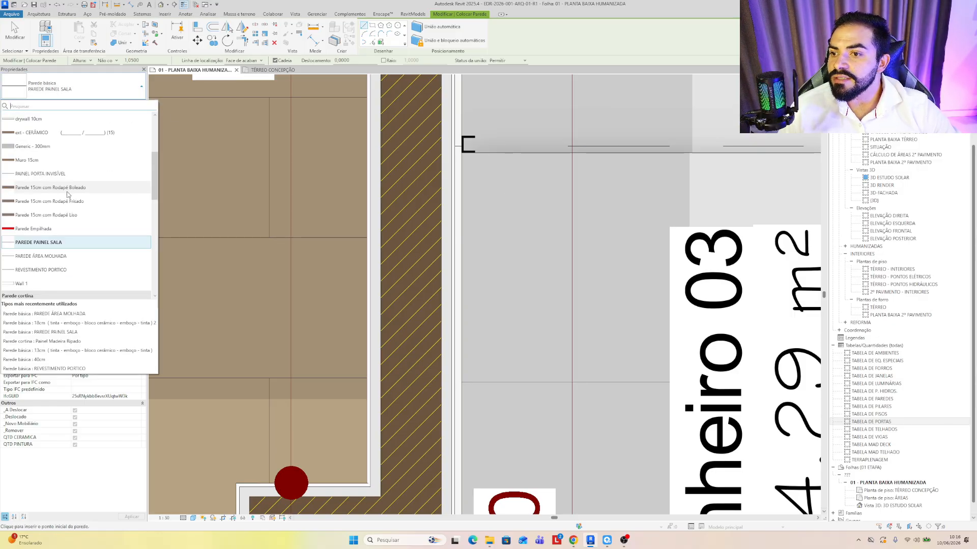
pyautogui.click(65, 257)
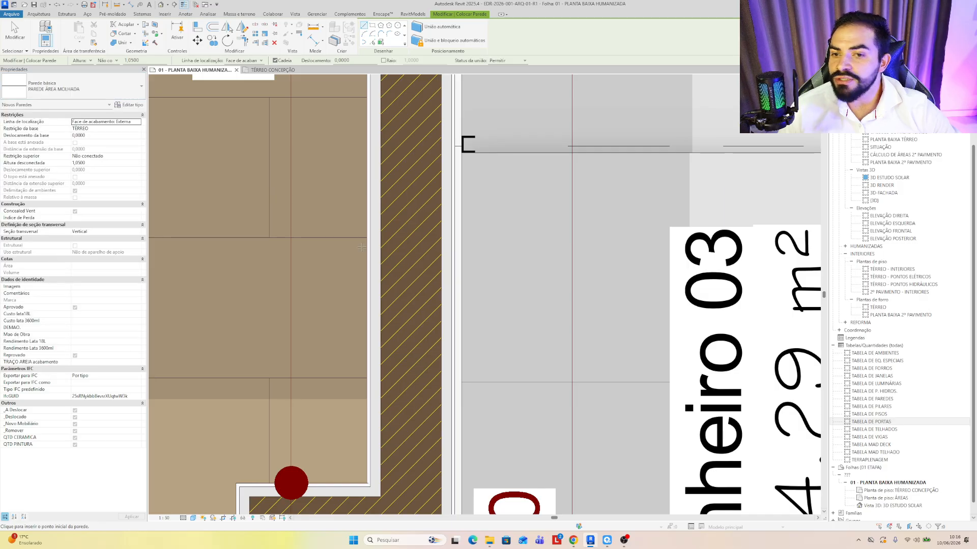
pyautogui.click(546, 185)
pyautogui.press('Escape')
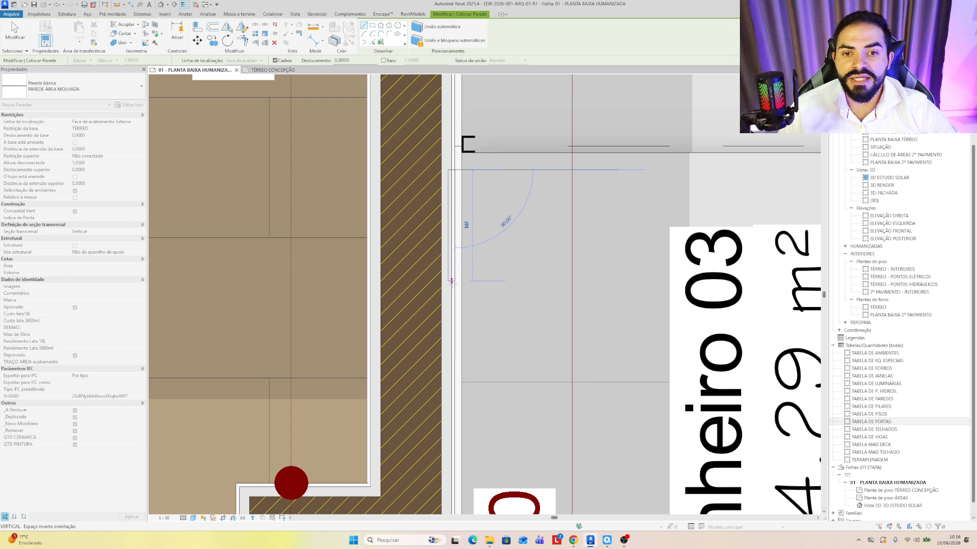
pyautogui.press('Escape')
pyautogui.press('Escape')
# Inspect the thin wet-area finish wall in Banheiro 03 and the adjoining 13cm masonry wall, comparing their properties
pyautogui.click(463, 218)
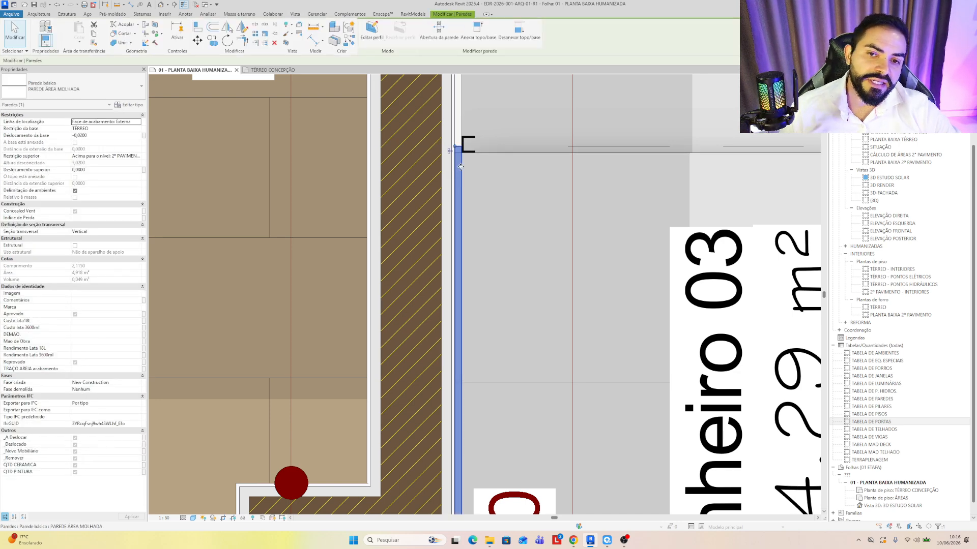
pyautogui.scroll(-3, 450, 150)
pyautogui.scroll(-3, 448, 154)
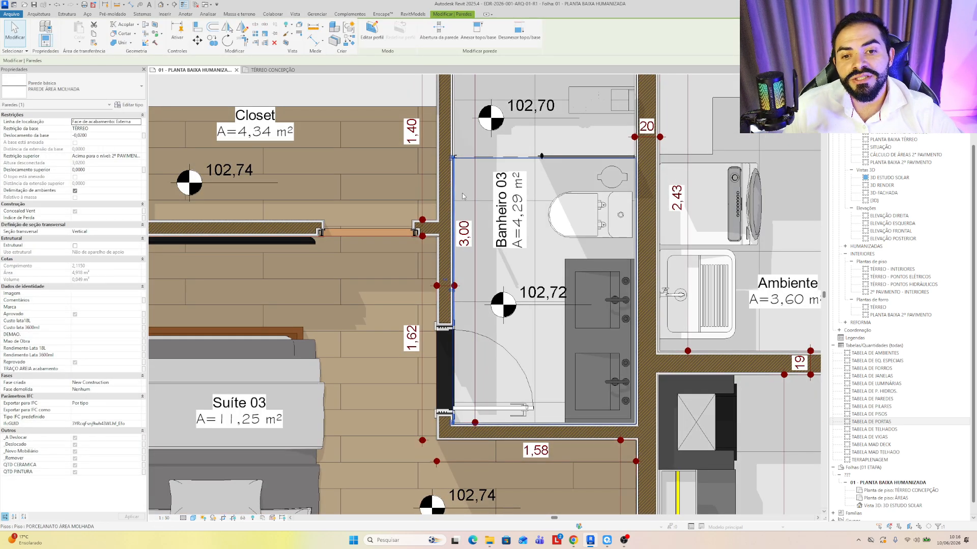
pyautogui.moveTo(539, 211); pyautogui.dragTo(516, 315, button='middle')
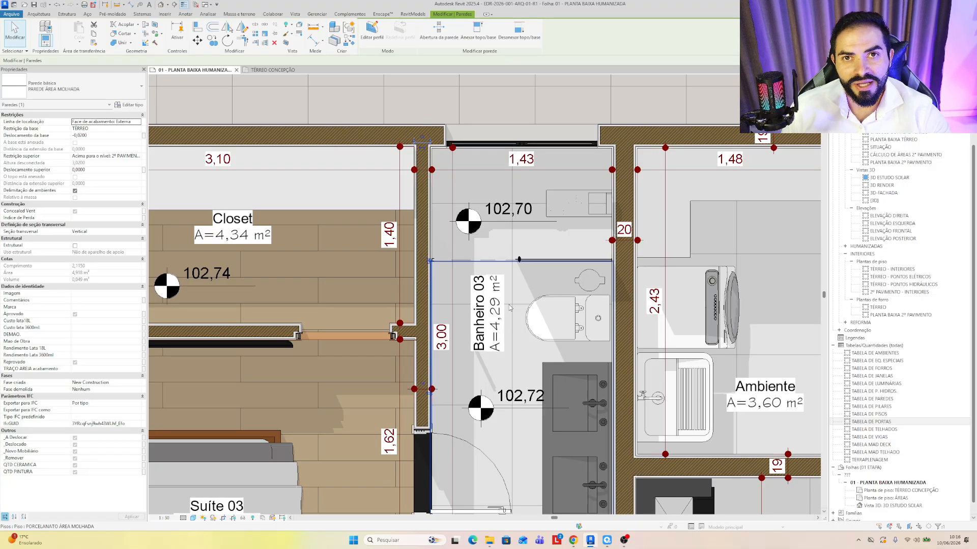
pyautogui.scroll(5, 420, 283)
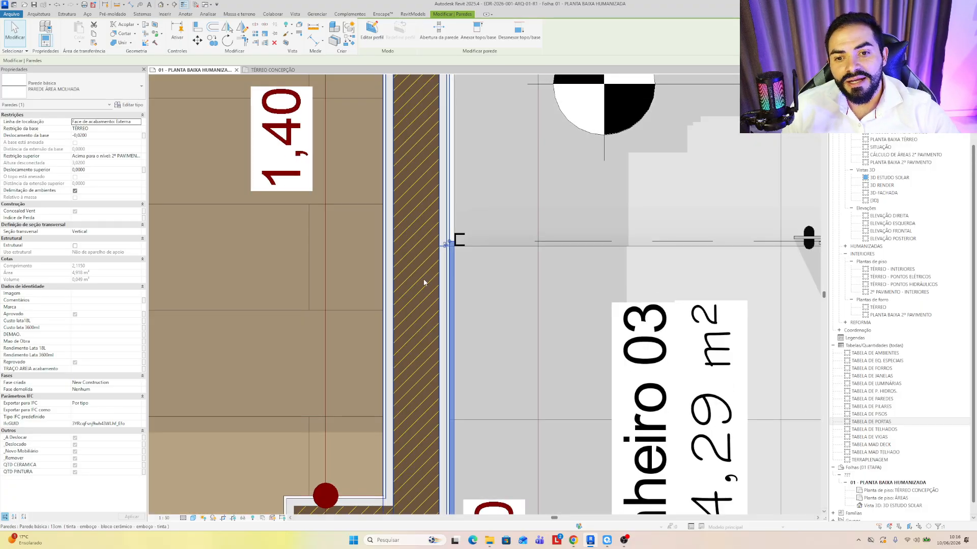
pyautogui.click(423, 279)
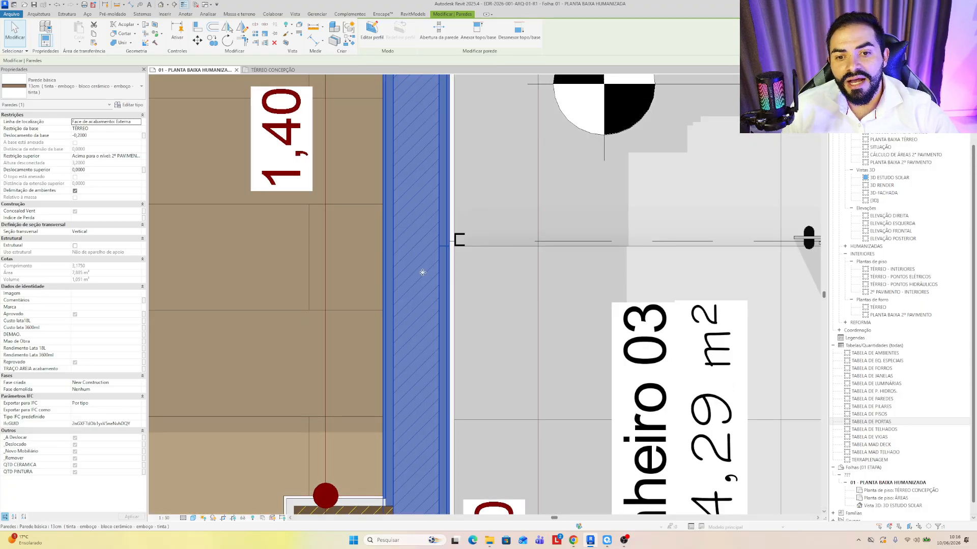
# Set the Banheiro 03 wet-area finish wall's top constraint to Não conectado and its unconnected height to 1,5
pyautogui.click(450, 274)
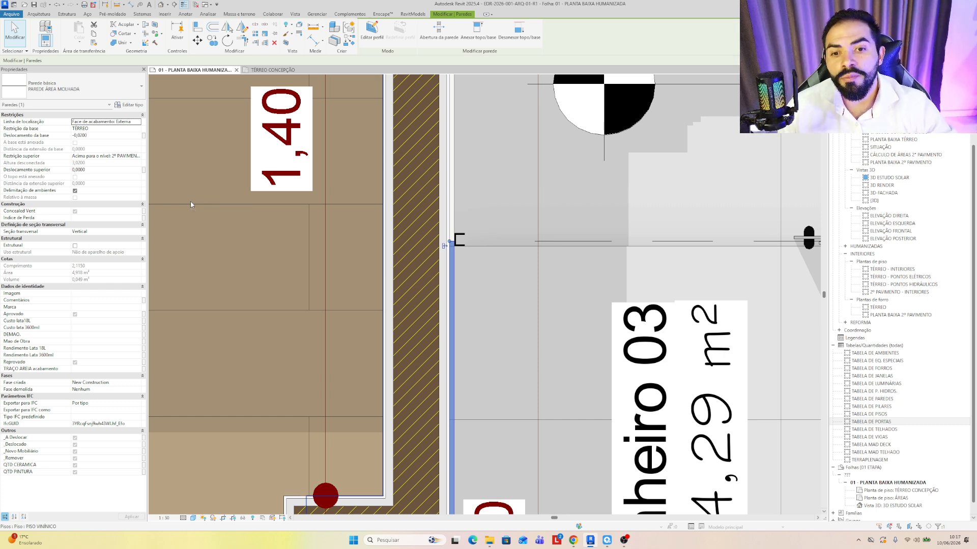
pyautogui.click(122, 157)
pyautogui.click(139, 156)
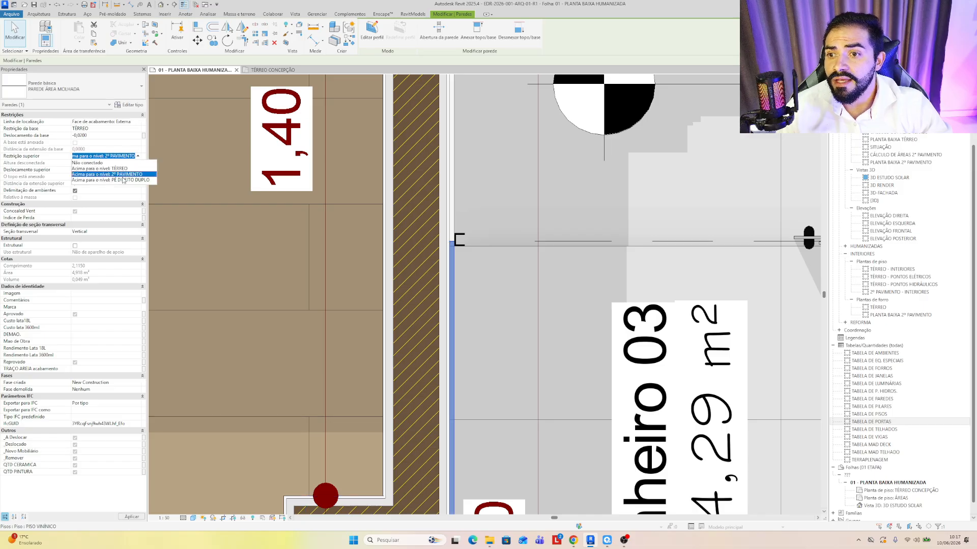
pyautogui.click(75, 162)
pyautogui.click(87, 163)
pyautogui.write('1,5')
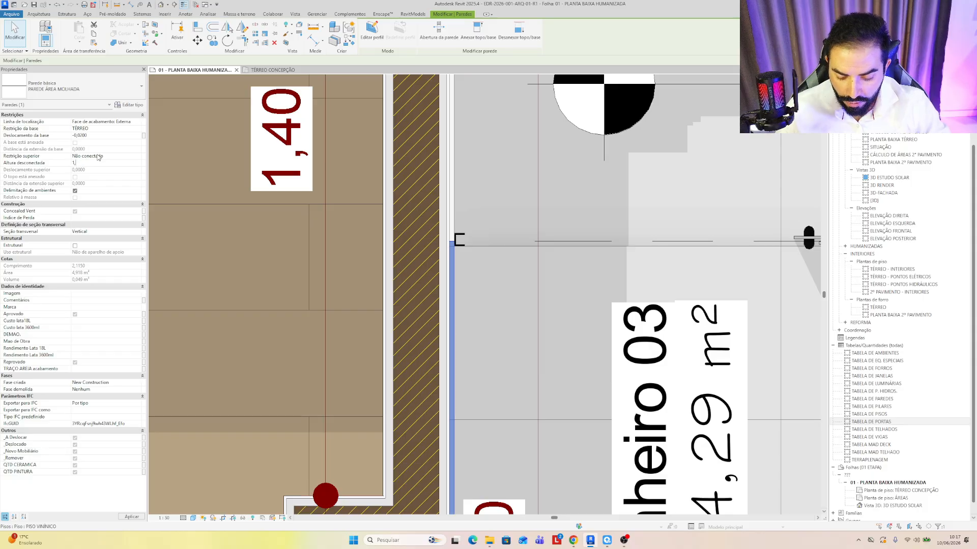
pyautogui.scroll(-5, 505, 288)
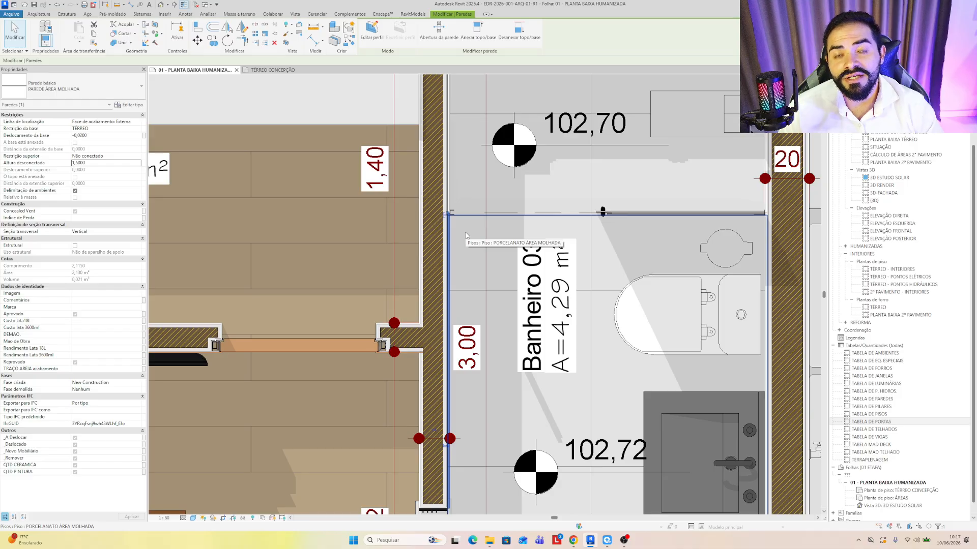
pyautogui.press('Escape')
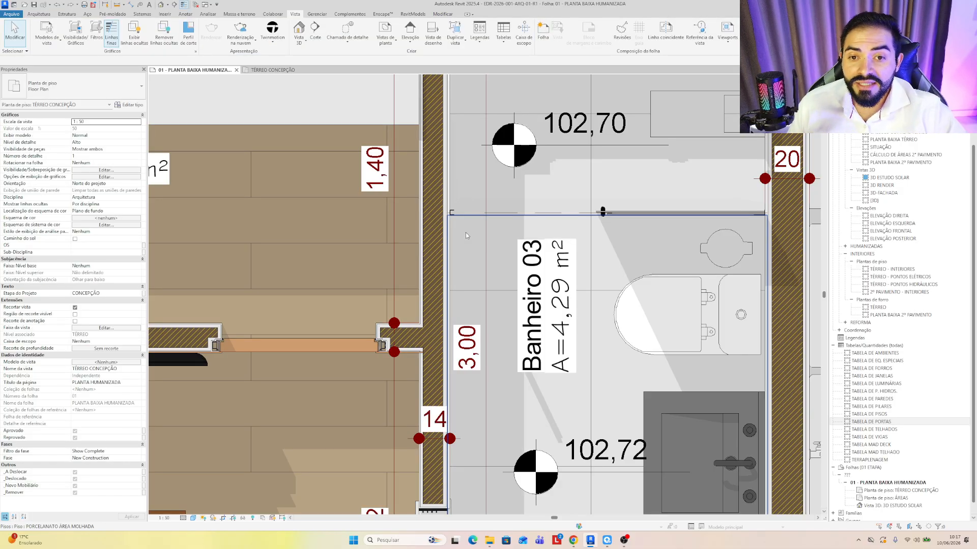
# Deactivate the TÉRREO CONCEPÇÃO floor plan view and return to the PLANTA BAIXA HUMANIZADA sheet
pyautogui.scroll(-3, 465, 232)
pyautogui.click(450, 207)
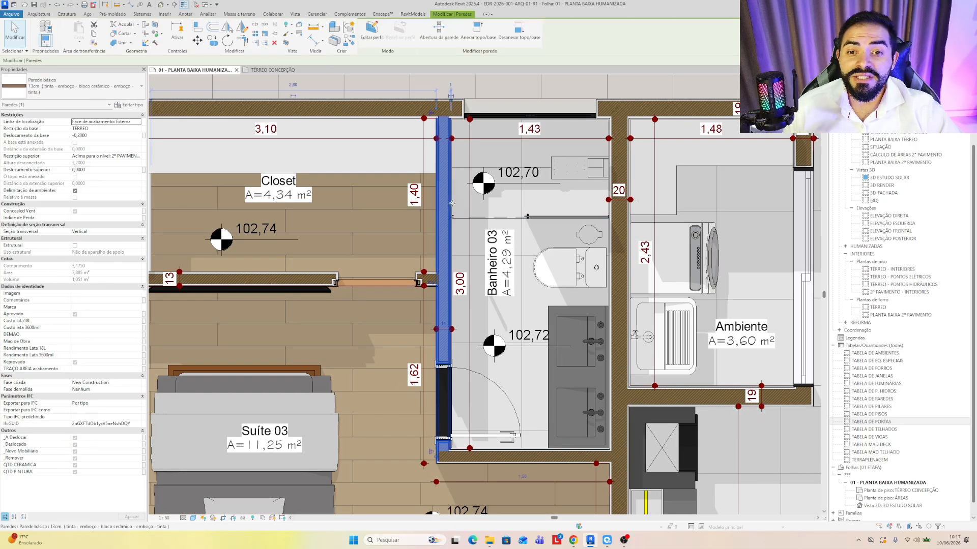
pyautogui.press('Escape')
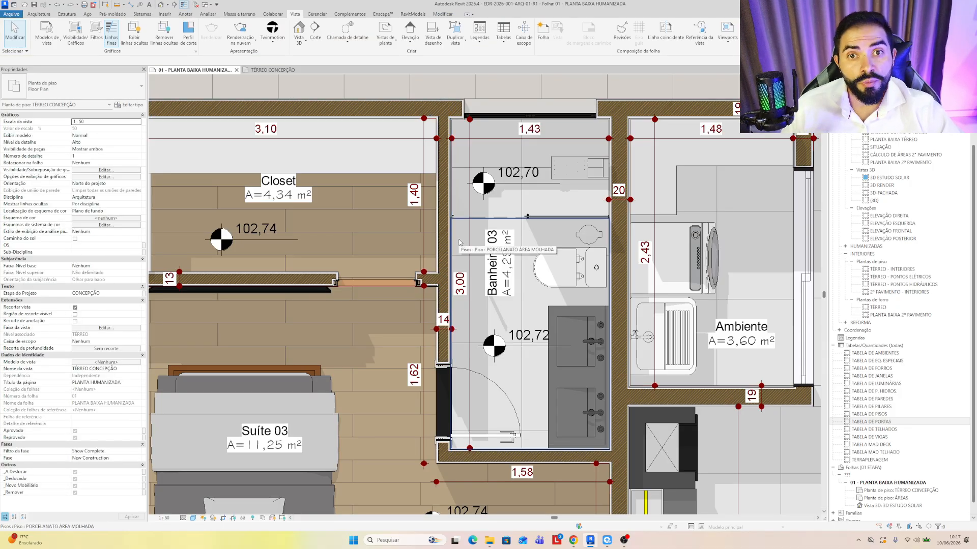
pyautogui.moveTo(472, 312); pyautogui.dragTo(433, 303, button='middle')
pyautogui.scroll(-10, 433, 303)
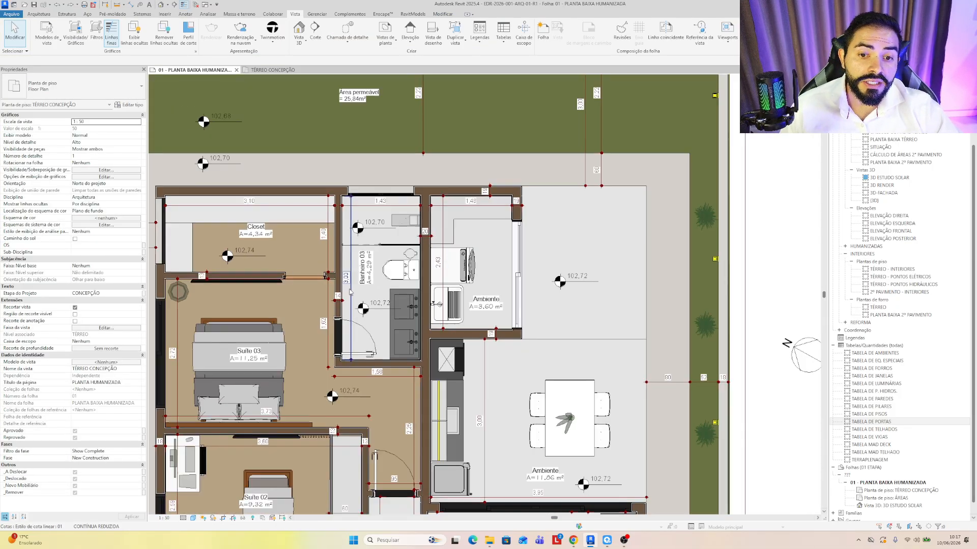
pyautogui.doubleClick(548, 147)
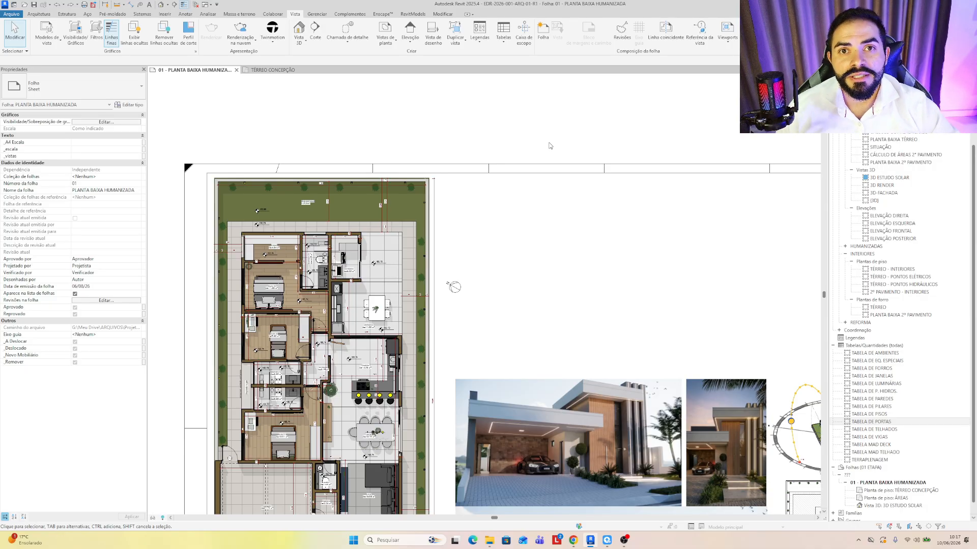
pyautogui.doubleClick(513, 235)
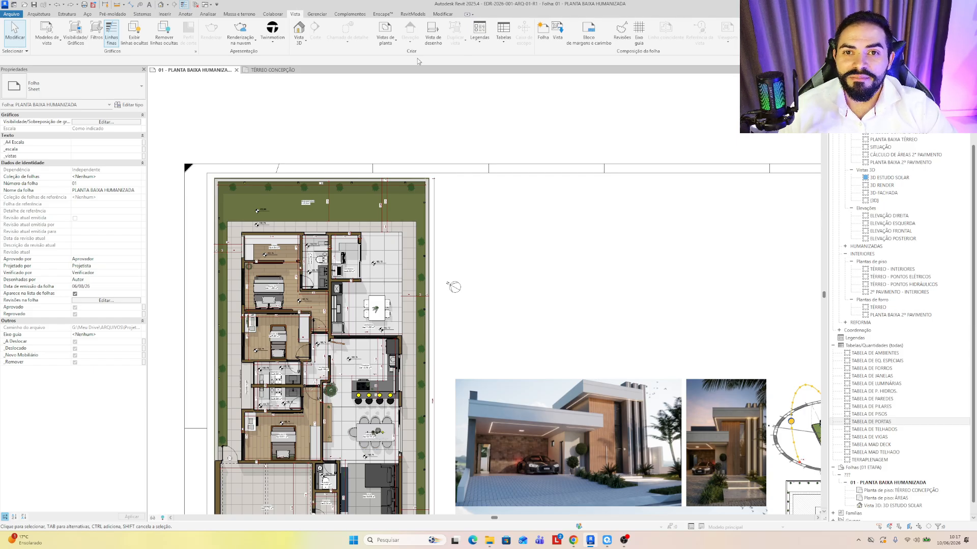
# Start a new Tabela/Quantidades schedule and browse its available categories
pyautogui.click(503, 44)
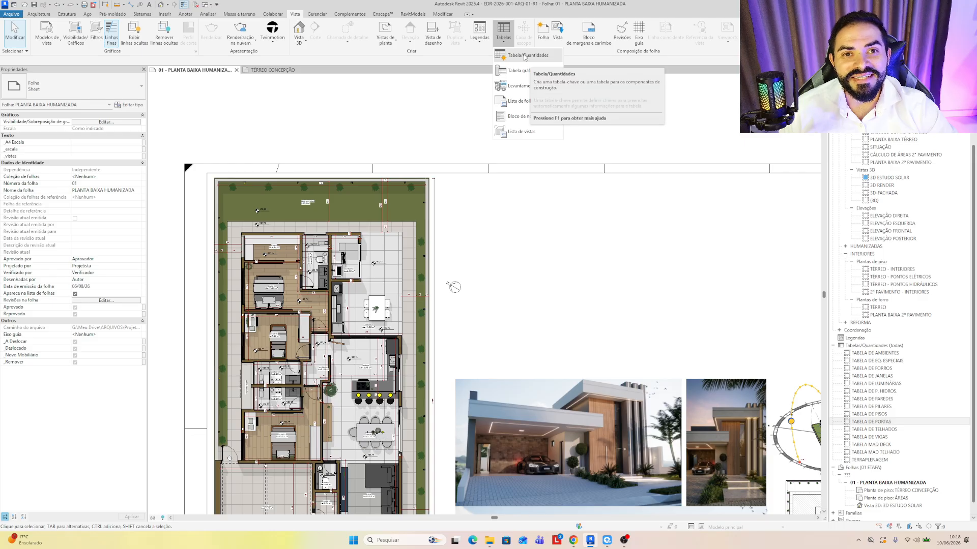
pyautogui.click(525, 56)
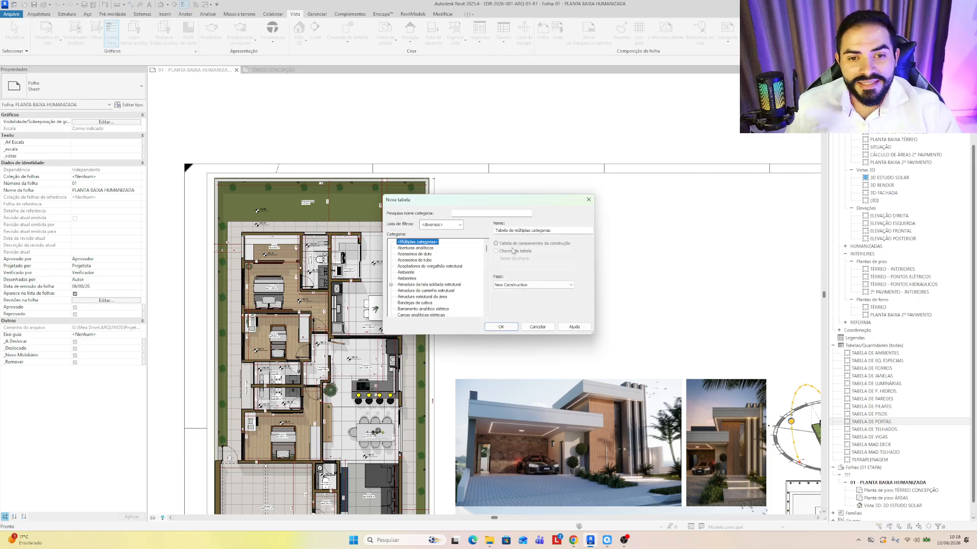
pyautogui.moveTo(516, 203); pyautogui.dragTo(544, 193)
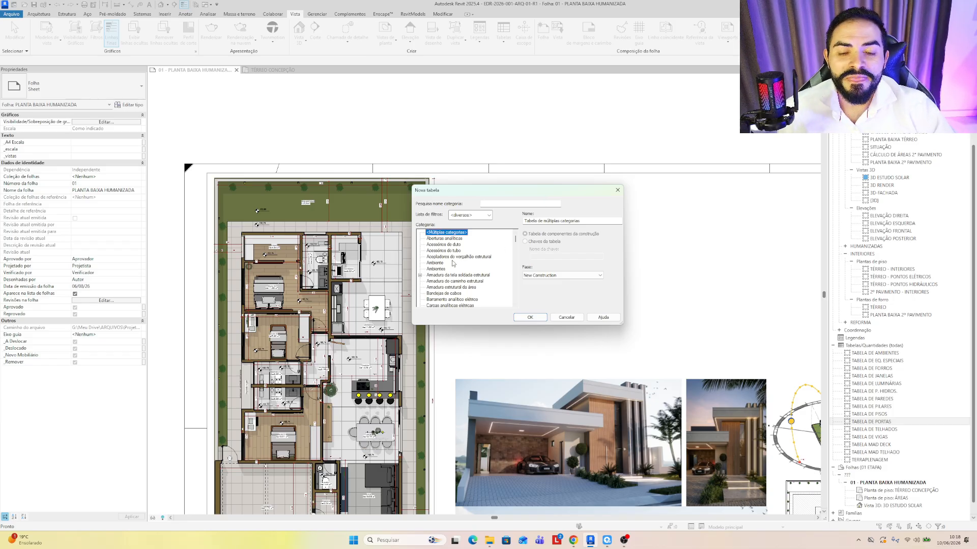
pyautogui.scroll(-2, 447, 259)
# Search the schedule categories for JANELA and select Janelas, and also search for PORT and PISOS
pyautogui.click(500, 204)
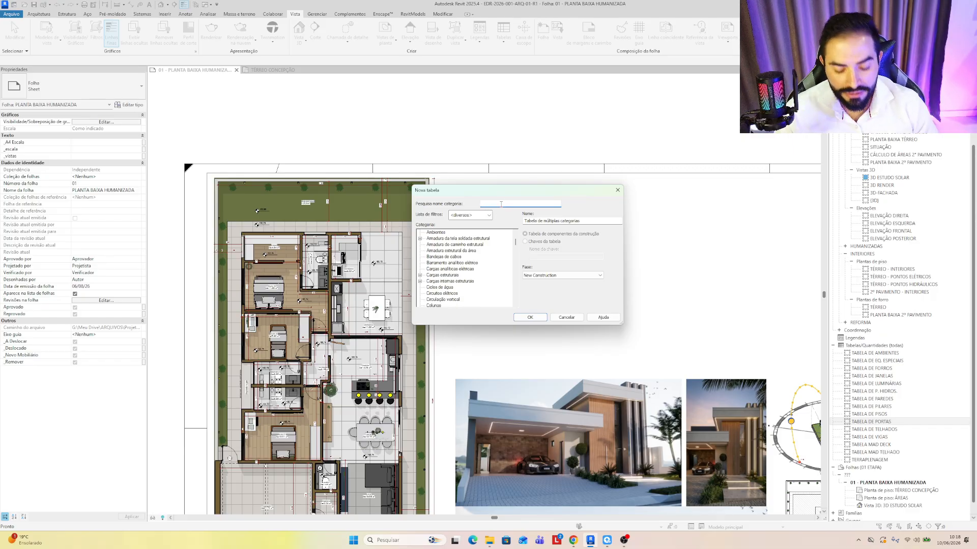
pyautogui.write('JANELA')
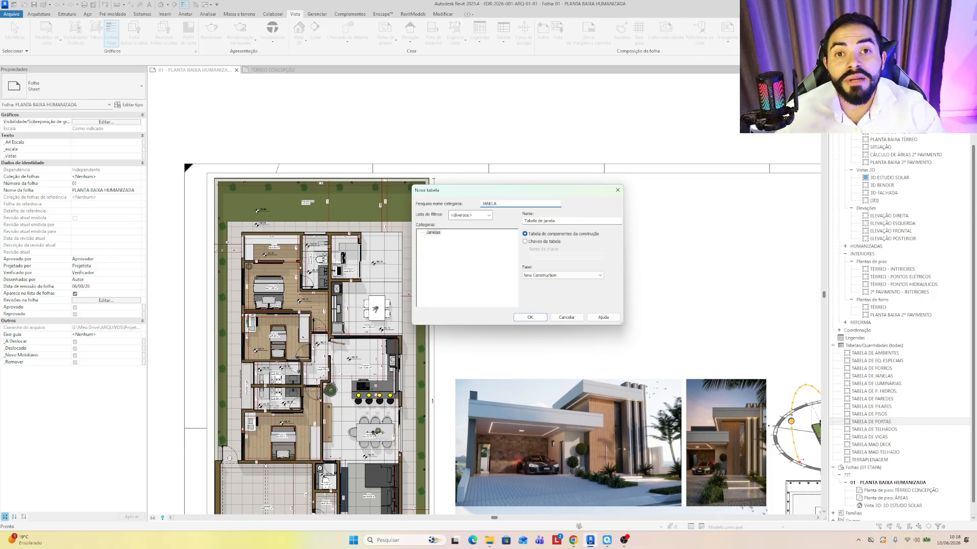
pyautogui.click(433, 233)
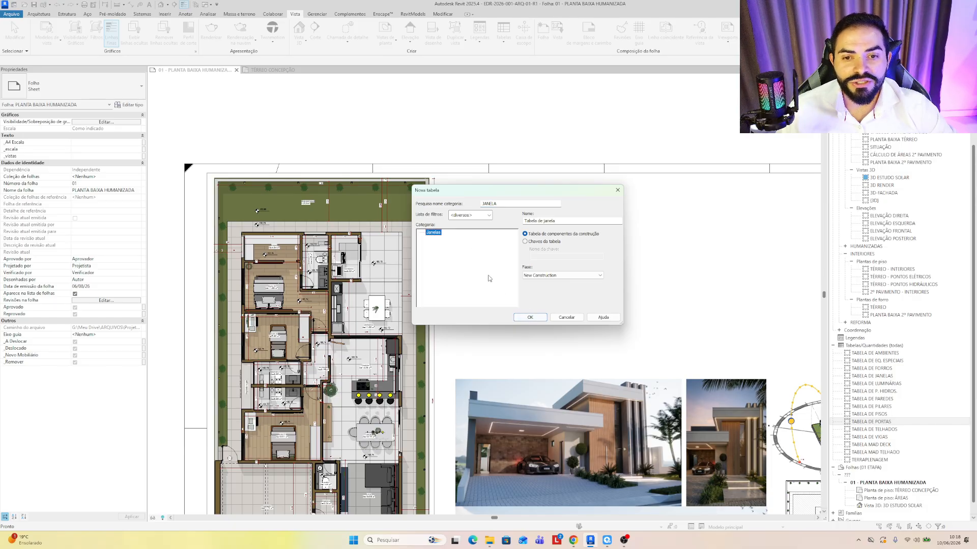
pyautogui.doubleClick(516, 202)
pyautogui.write('PORT')
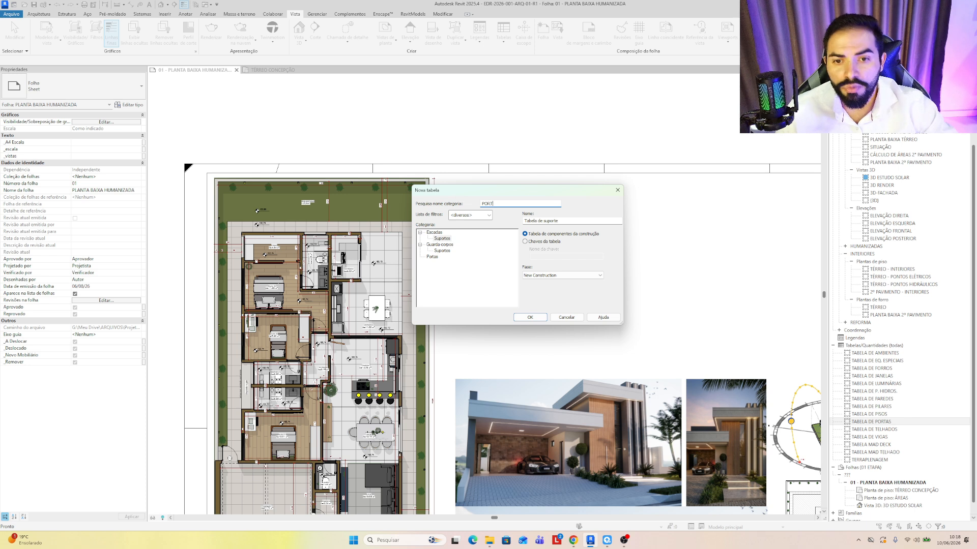
pyautogui.doubleClick(514, 204)
pyautogui.write('PISOS')
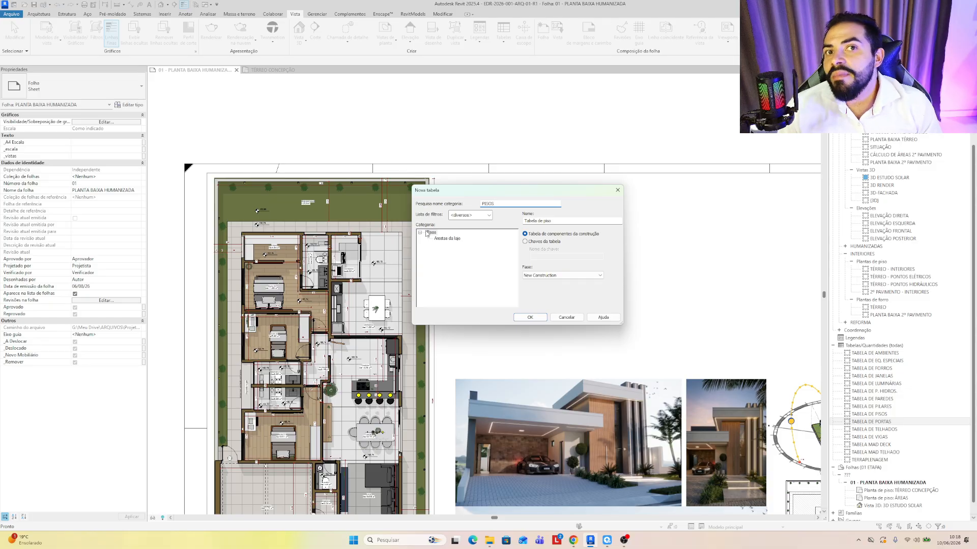
# Filter the schedule categories by PARE and select Paredes, with New Construction as the phase
pyautogui.doubleClick(498, 203)
pyautogui.write('PAREA')
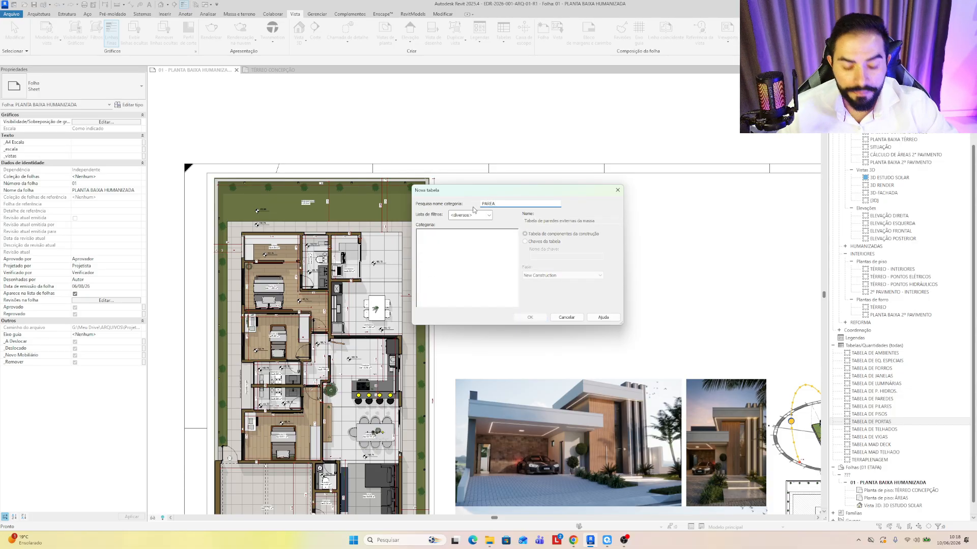
pyautogui.press('BackSpace')
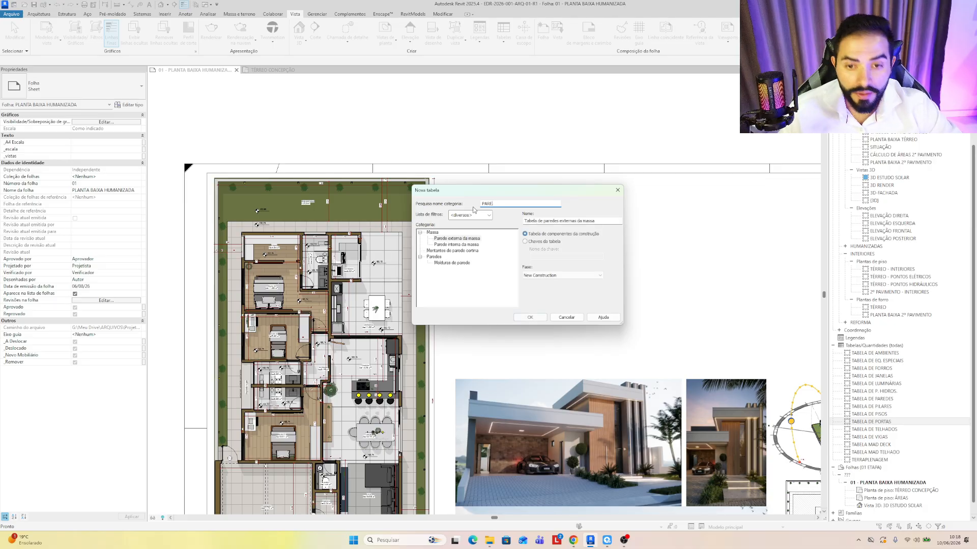
pyautogui.click(432, 257)
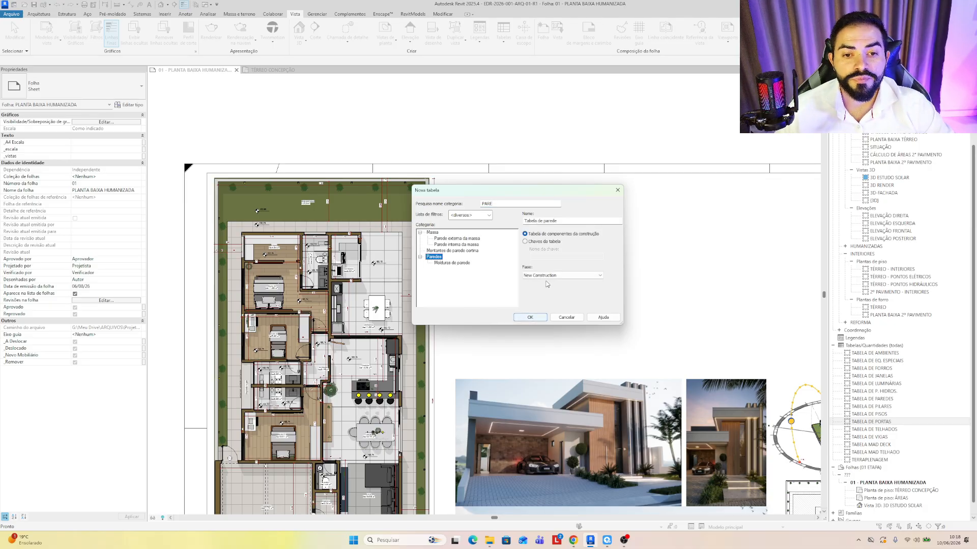
pyautogui.click(578, 277)
pyautogui.click(578, 279)
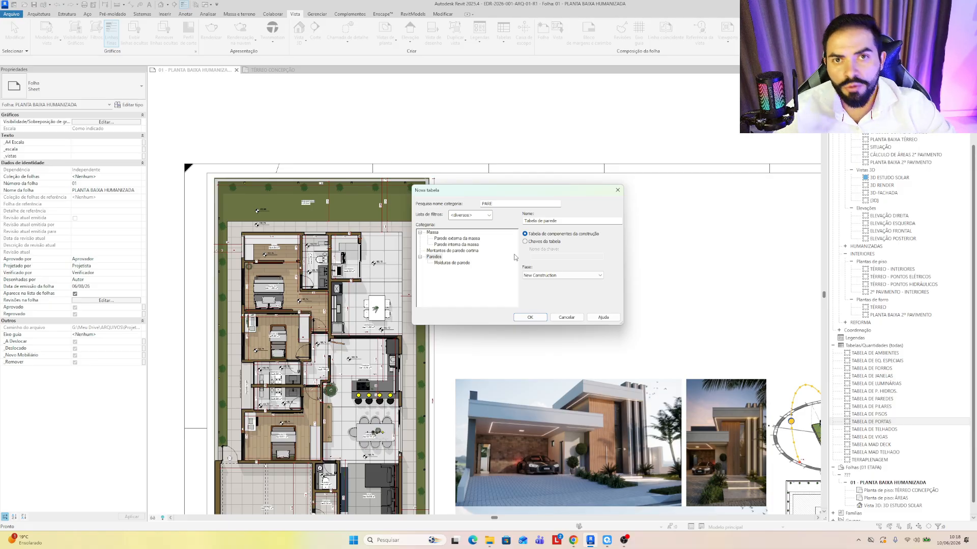
# Create the Paredes schedule definition and add the Tipo field to its scheduled fields
pyautogui.click(530, 317)
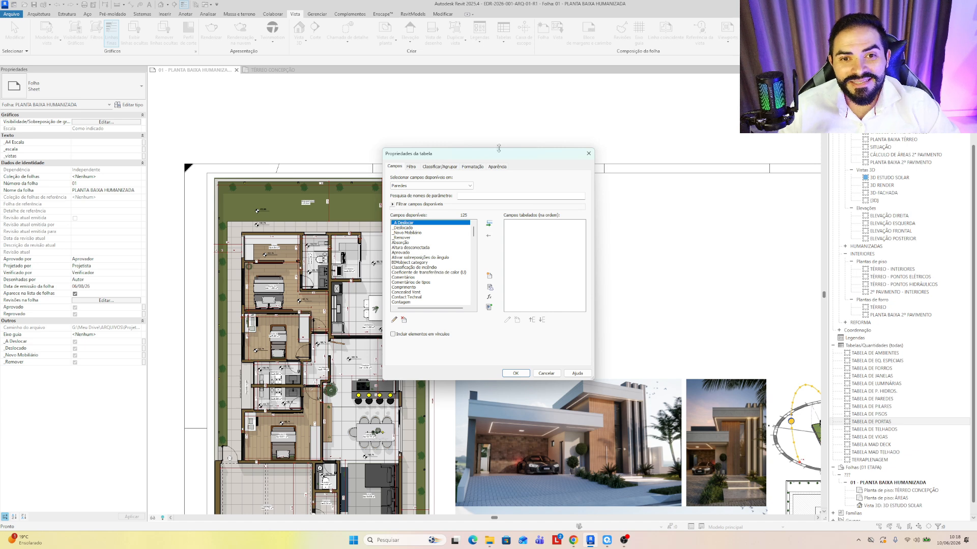
pyautogui.moveTo(490, 156); pyautogui.dragTo(547, 166)
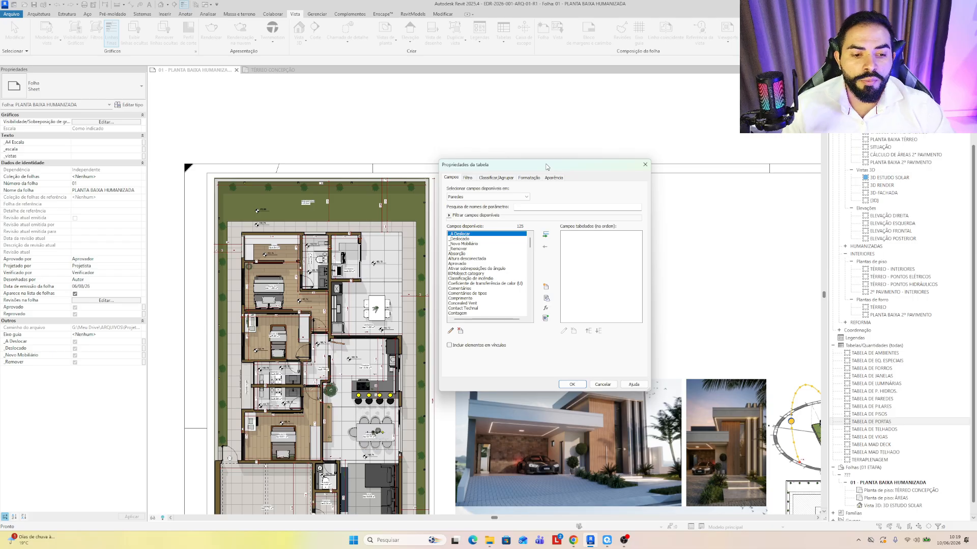
pyautogui.scroll(-12, 501, 262)
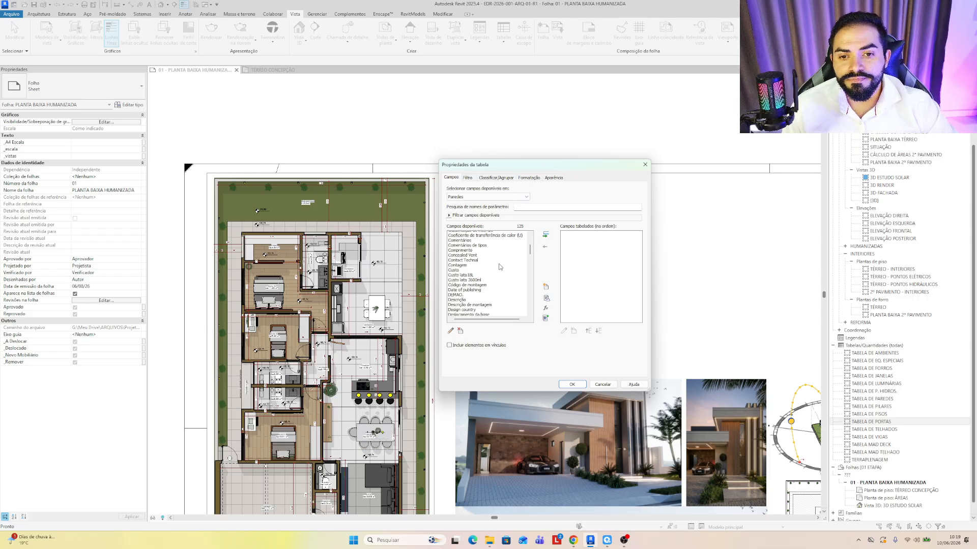
pyautogui.scroll(-12, 501, 268)
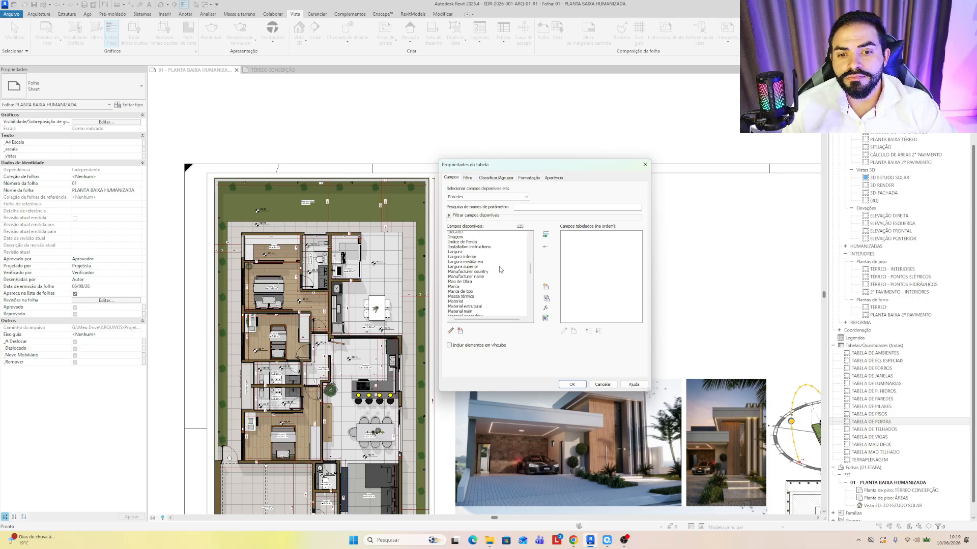
pyautogui.scroll(-12, 501, 270)
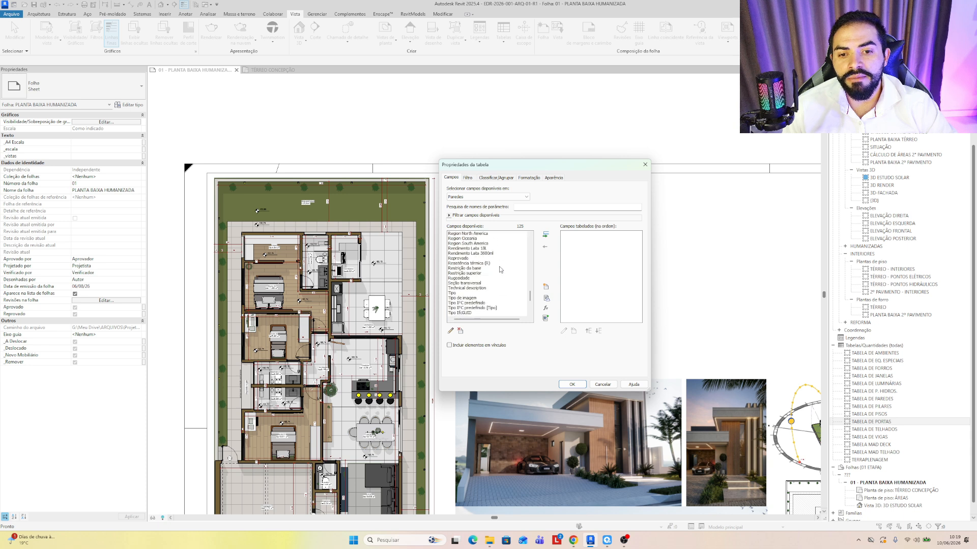
pyautogui.scroll(1, 501, 269)
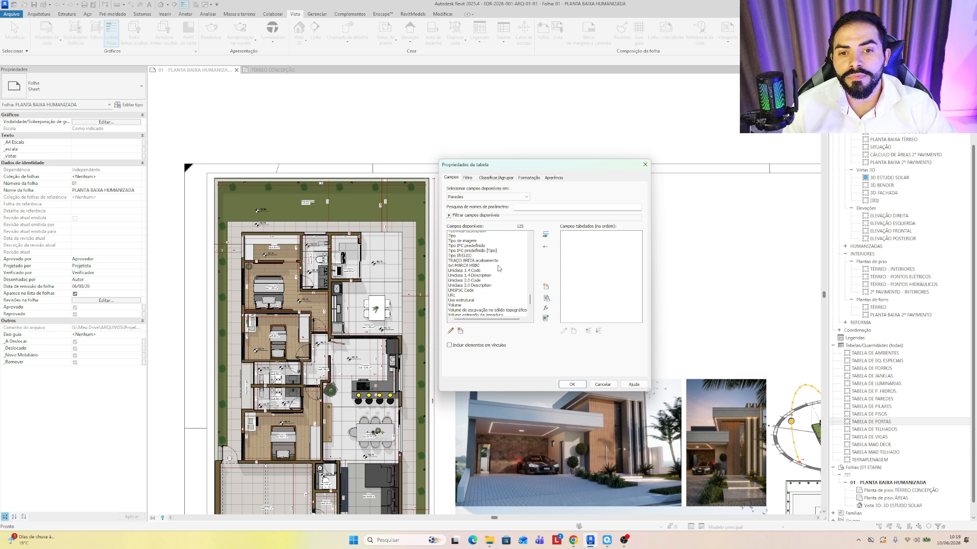
pyautogui.click(452, 244)
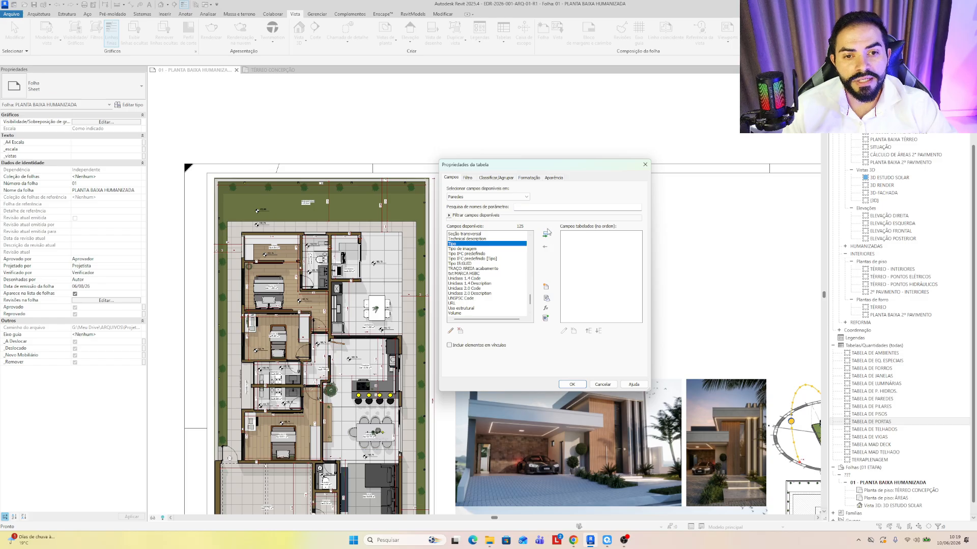
pyautogui.click(545, 235)
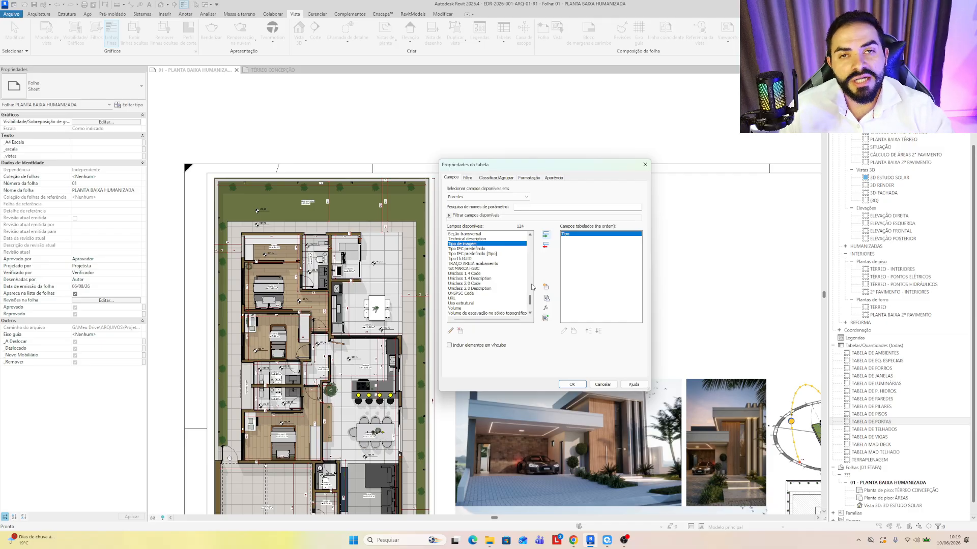
# Add the Área field to the wall schedule after Tipo
pyautogui.scroll(4, 514, 292)
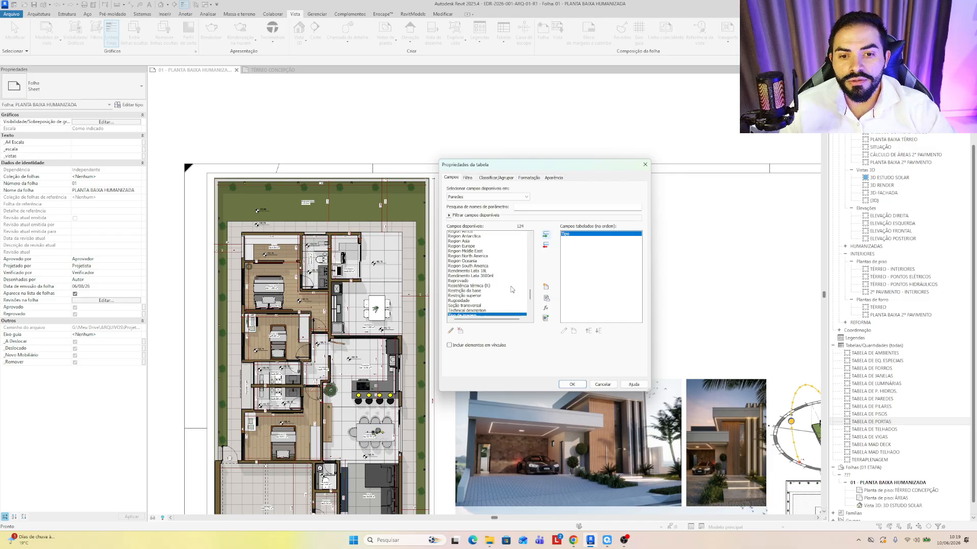
pyautogui.scroll(14, 484, 279)
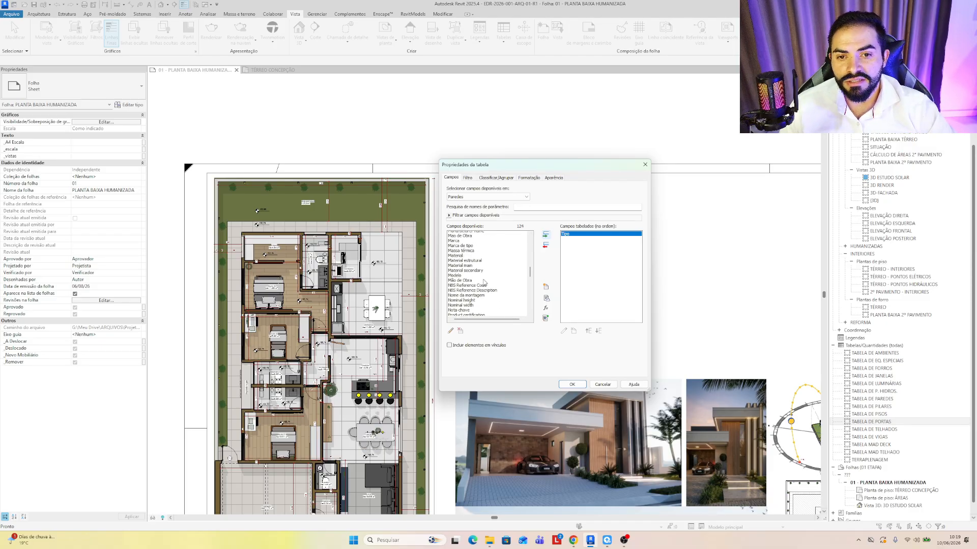
pyautogui.scroll(12, 484, 282)
pyautogui.moveTo(530, 242); pyautogui.dragTo(530, 305)
pyautogui.click(451, 289)
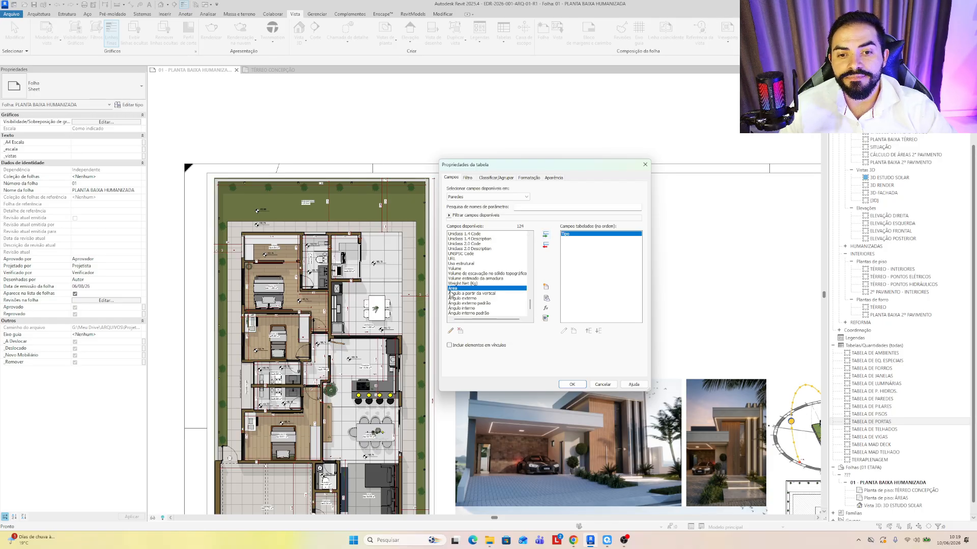
pyautogui.click(545, 235)
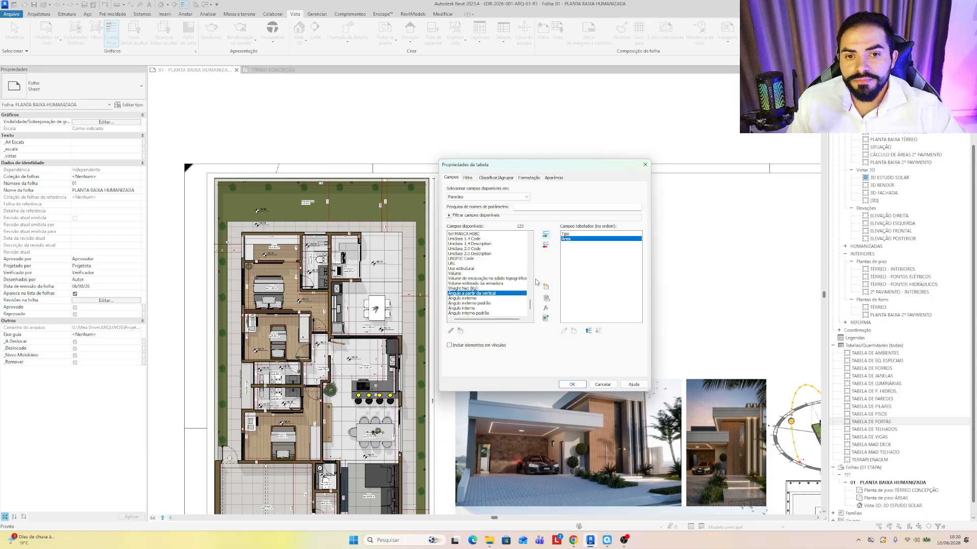
# Review the wall schedule's filter, sorting/grouping, formatting and appearance settings, and return to its fields
pyautogui.click(467, 179)
pyautogui.click(496, 179)
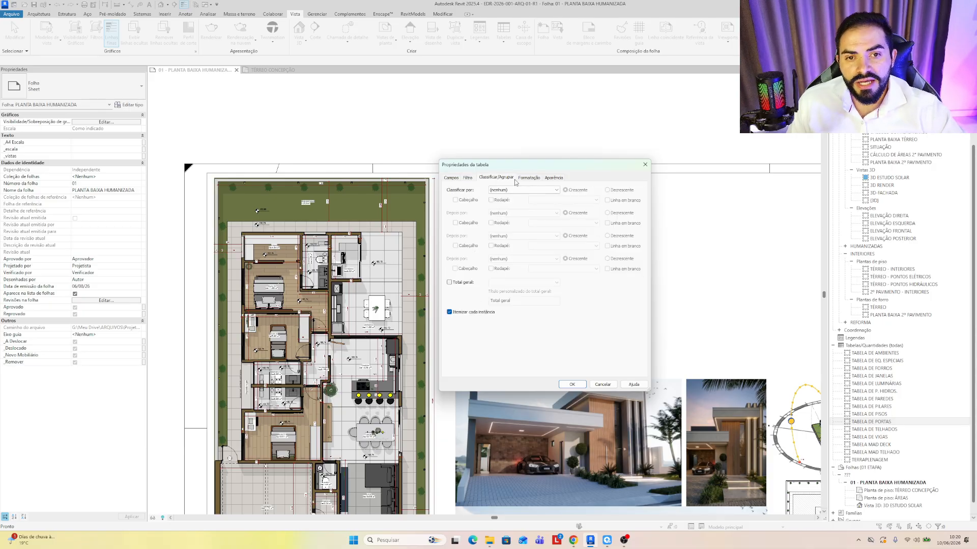
pyautogui.click(529, 178)
pyautogui.click(553, 178)
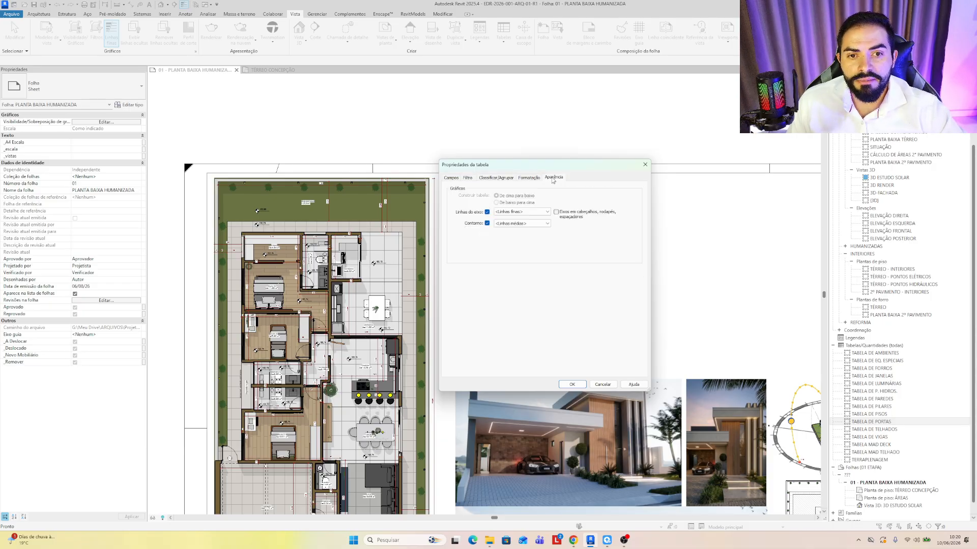
pyautogui.click(450, 178)
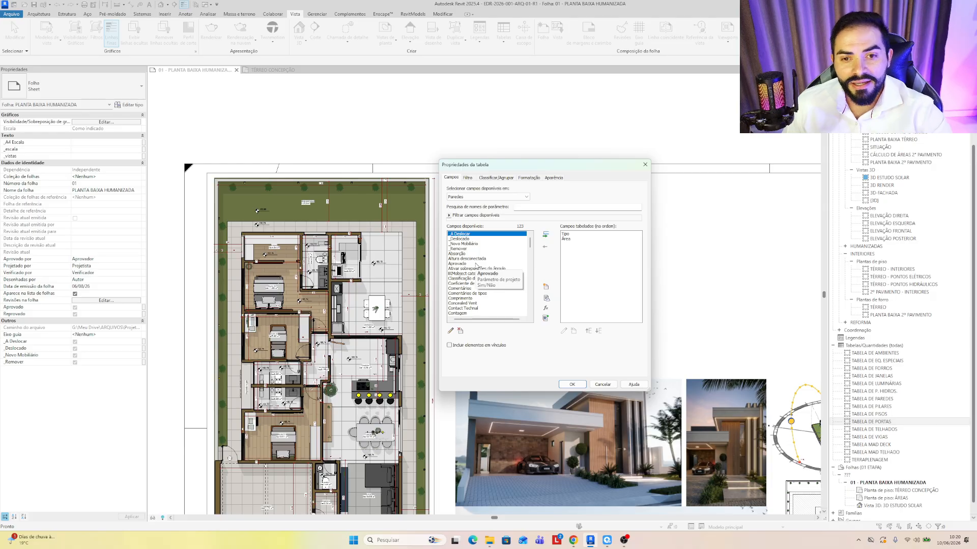
# Add the Contagem field to the wall schedule and generate the table
pyautogui.scroll(-8, 477, 265)
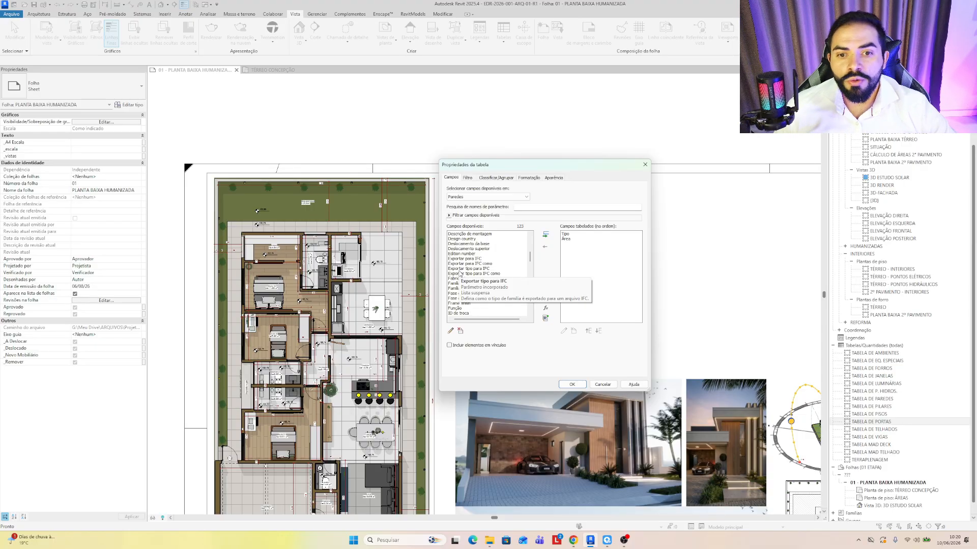
pyautogui.scroll(7, 461, 274)
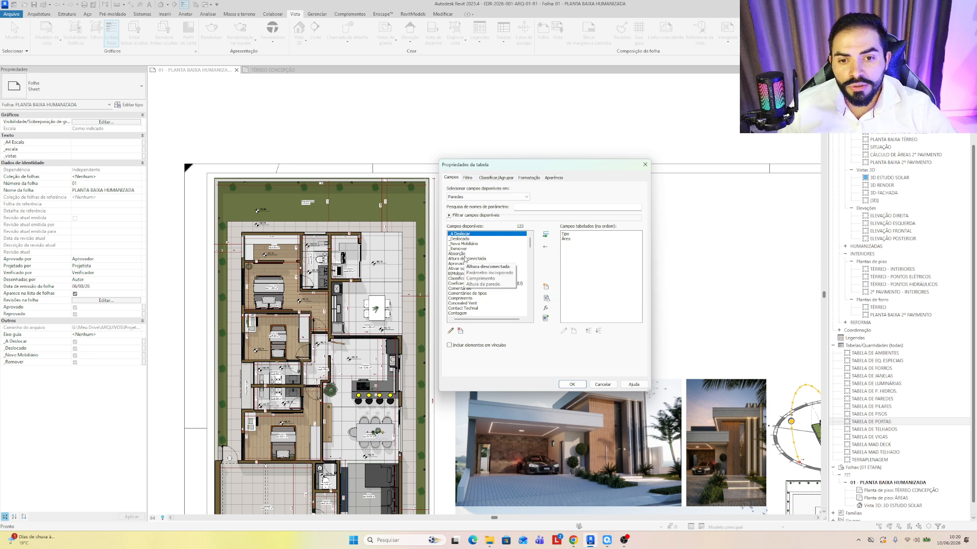
pyautogui.scroll(-1, 465, 259)
pyautogui.click(458, 299)
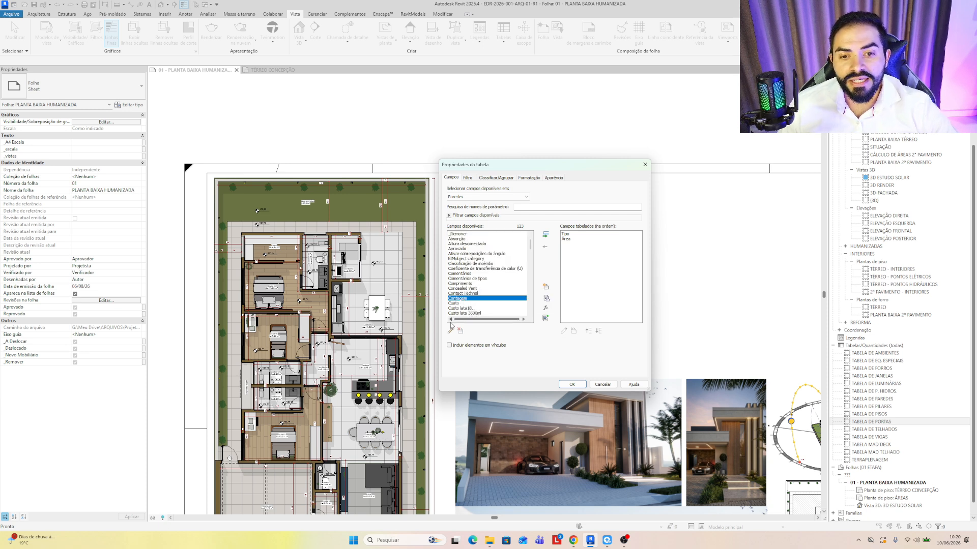
pyautogui.click(545, 235)
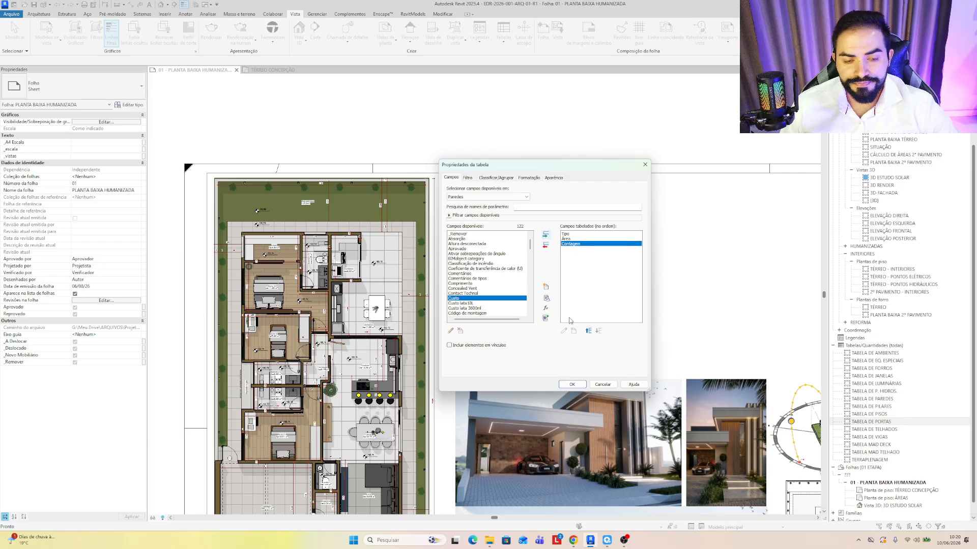
pyautogui.click(572, 384)
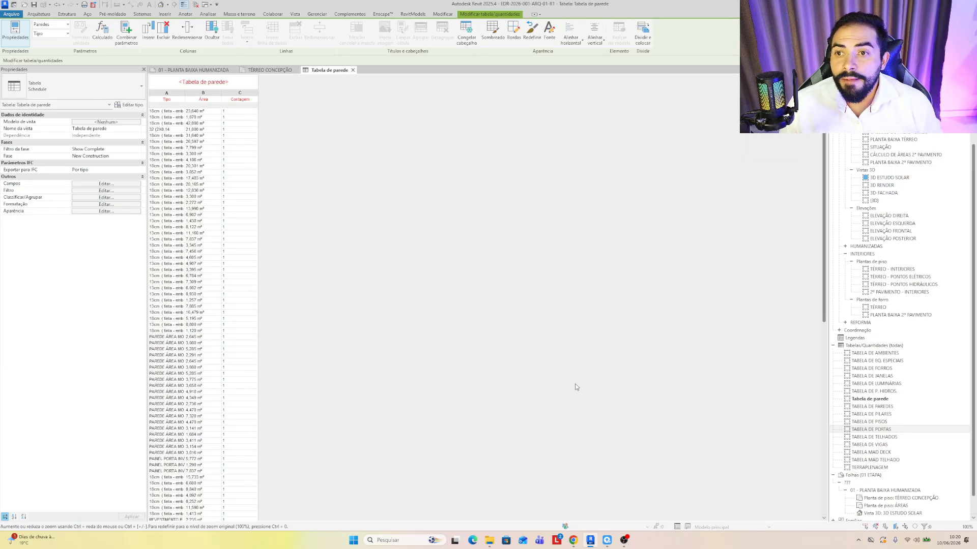
# Widen the Tipo column to fit the full wall type names and examine the listed walls and their areas
pyautogui.moveTo(185, 93); pyautogui.dragTo(332, 93)
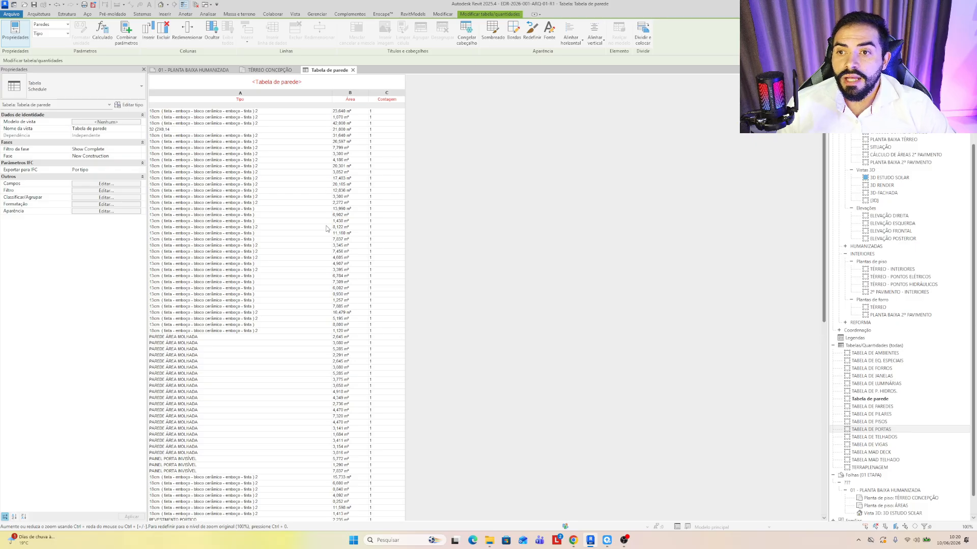
pyautogui.scroll(-15, 239, 193)
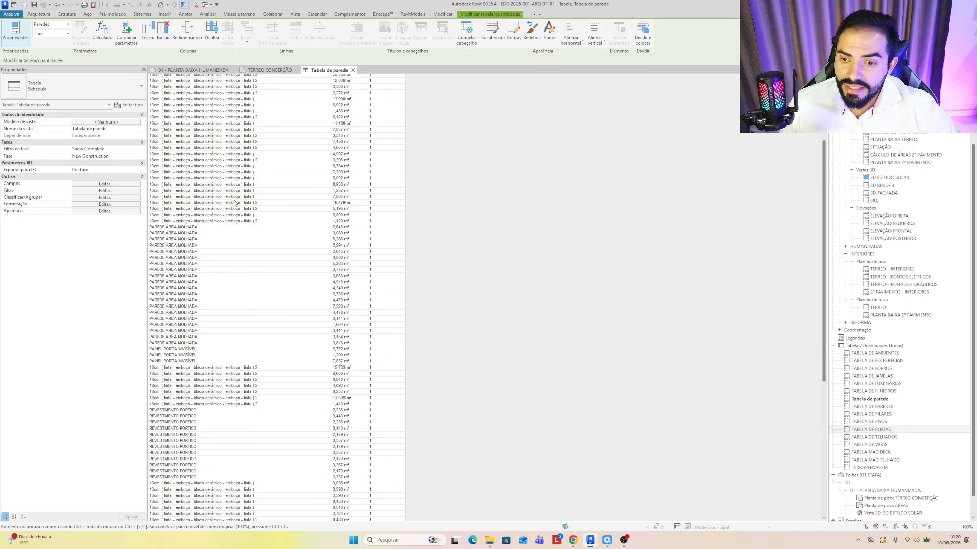
pyautogui.scroll(15, 269, 274)
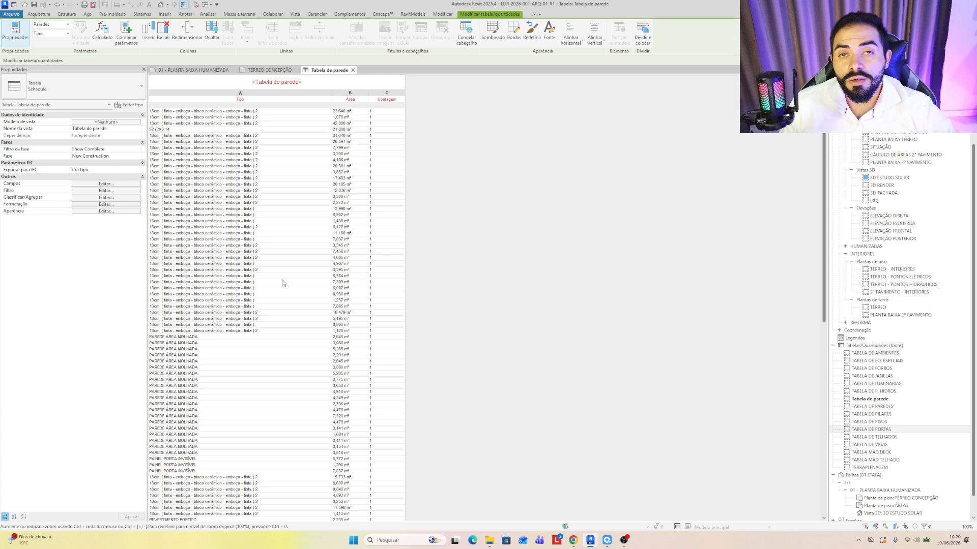
pyautogui.scroll(-1, 228, 187)
pyautogui.scroll(2, 228, 187)
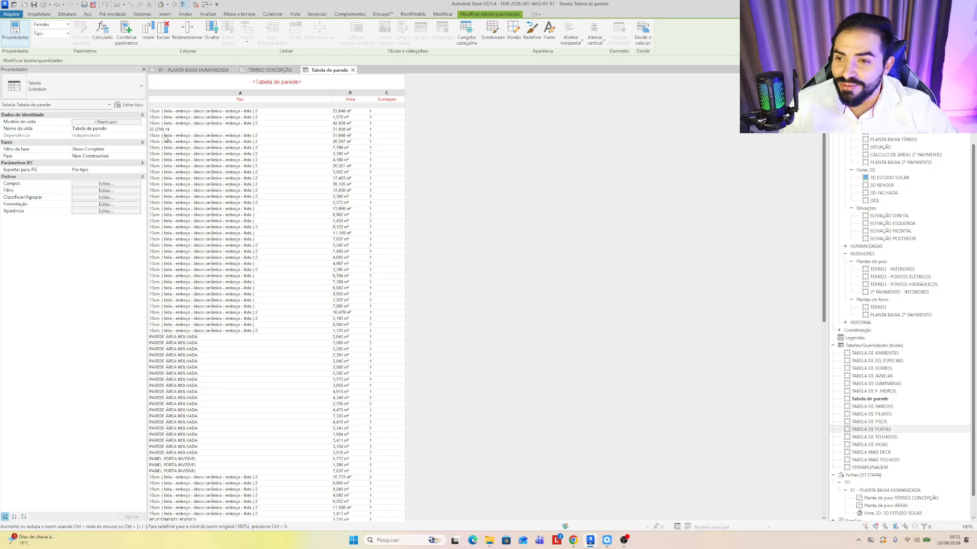
pyautogui.scroll(-1, 176, 157)
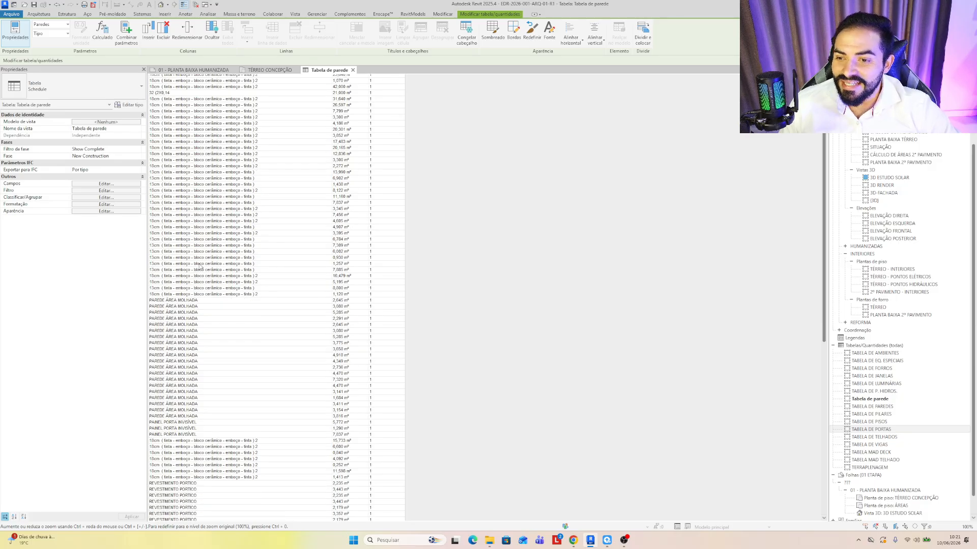
pyautogui.scroll(-3, 201, 265)
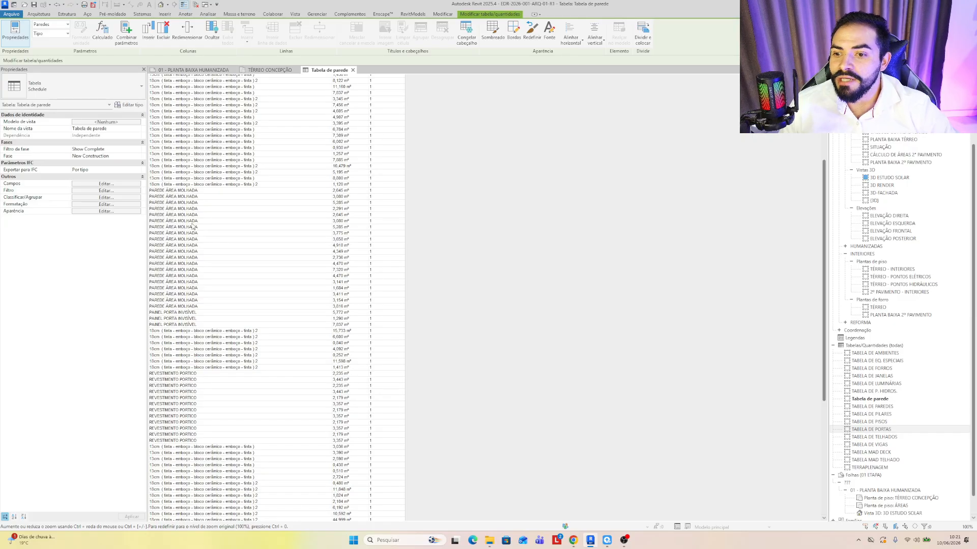
pyautogui.scroll(-6, 202, 301)
pyautogui.scroll(10, 203, 301)
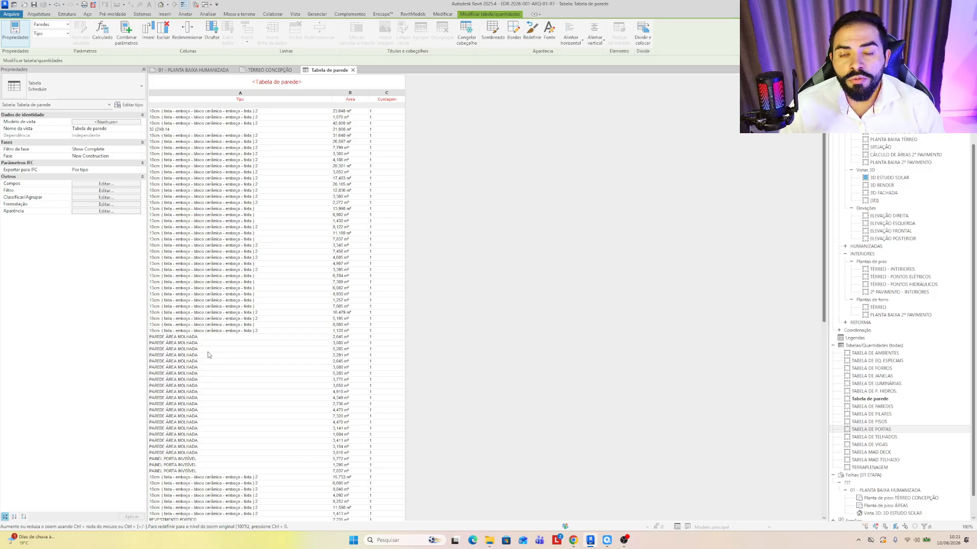
# Reopen the schedule's fields and move Contagem to first place, ahead of Tipo and Área
pyautogui.click(84, 184)
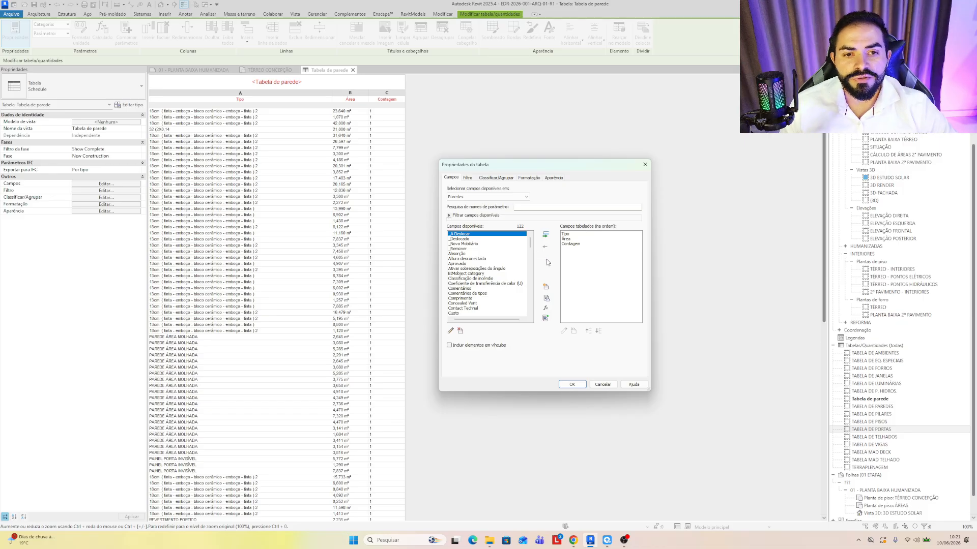
pyautogui.click(571, 244)
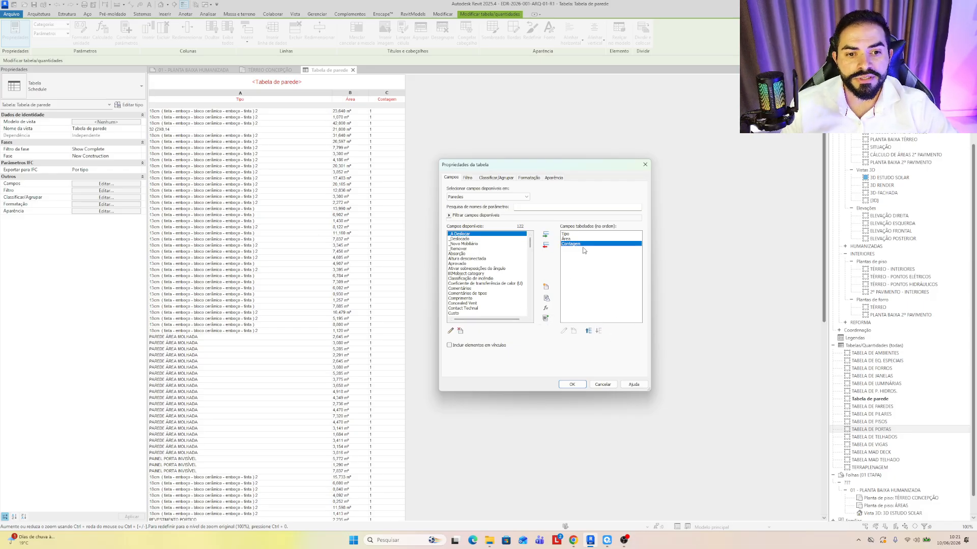
pyautogui.click(588, 331)
pyautogui.click(589, 331)
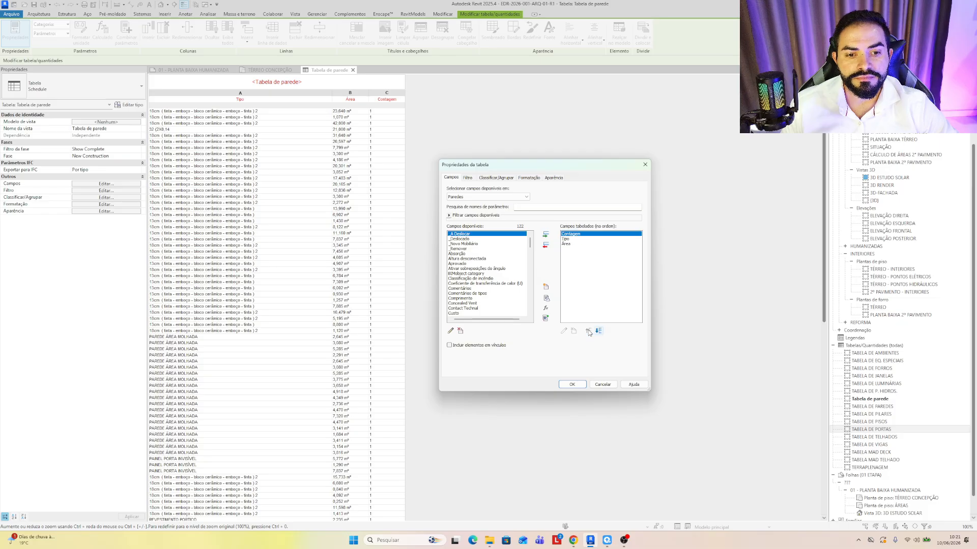
# Sort the wall schedule by Tipo in ascending order, turn off itemizing every instance, and apply the settings
pyautogui.click(468, 179)
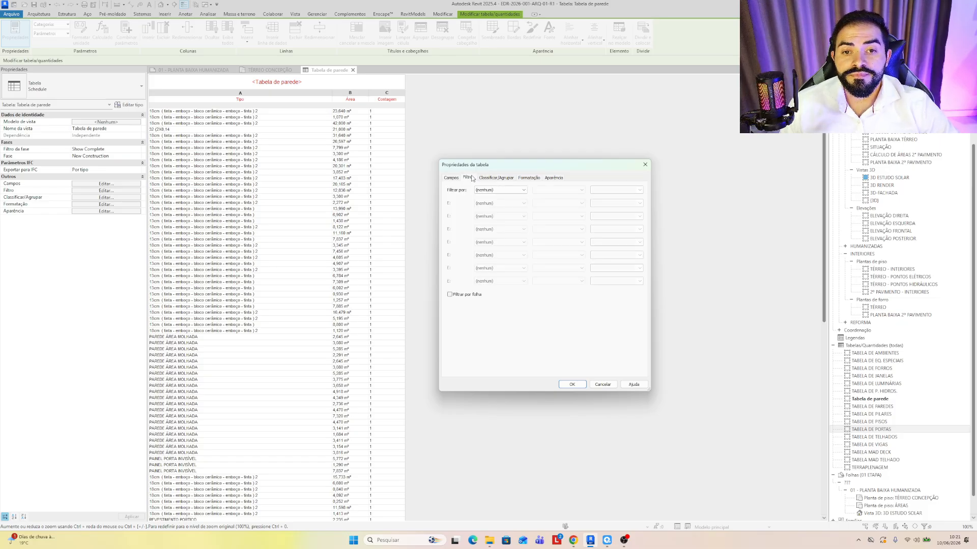
pyautogui.click(498, 179)
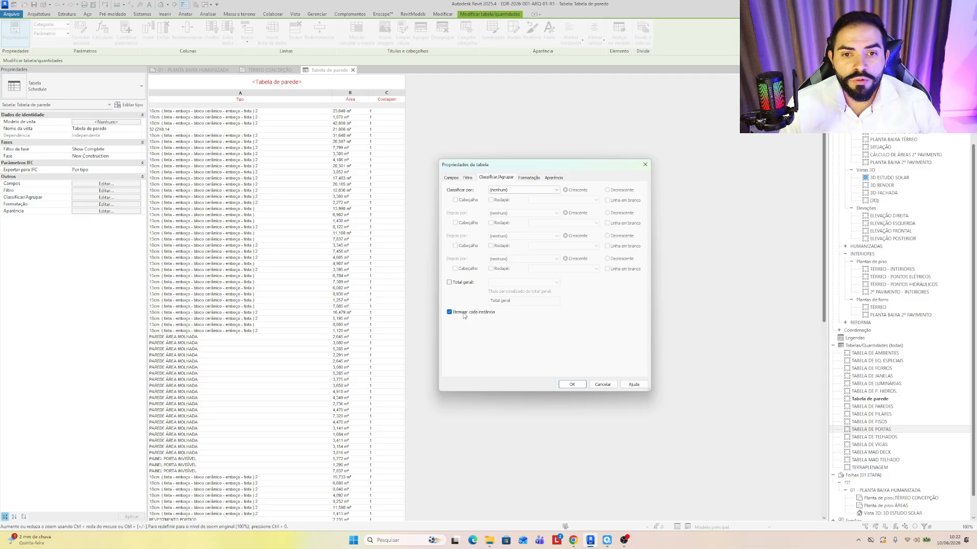
pyautogui.click(536, 191)
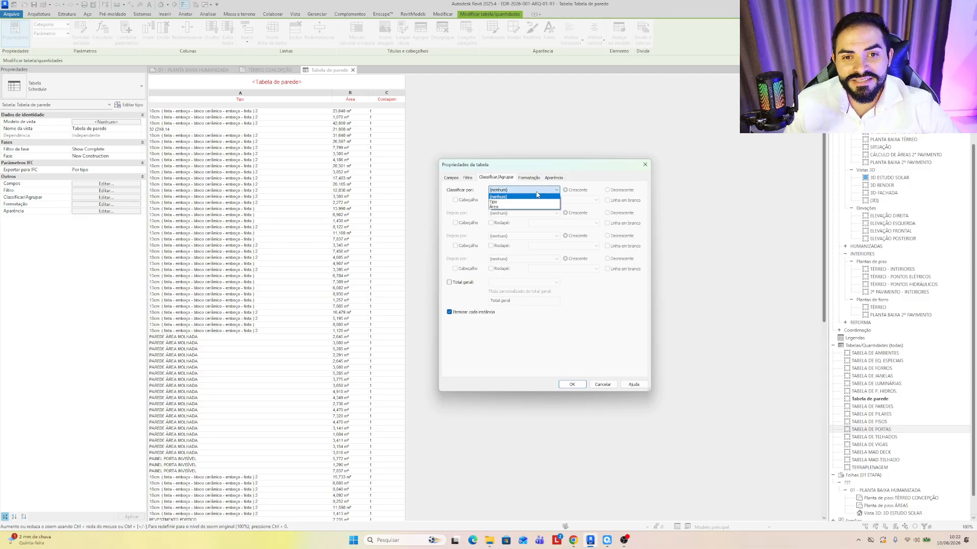
pyautogui.click(509, 201)
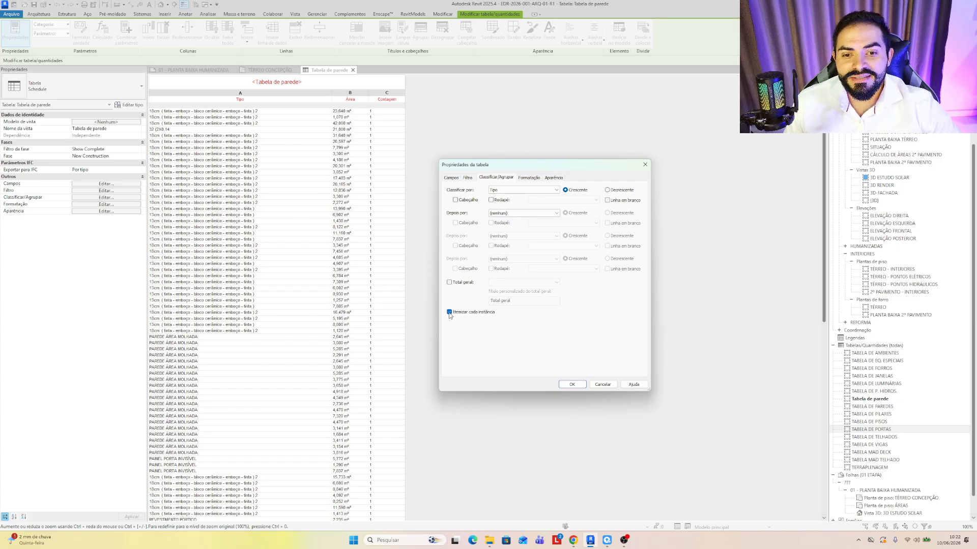
pyautogui.click(572, 384)
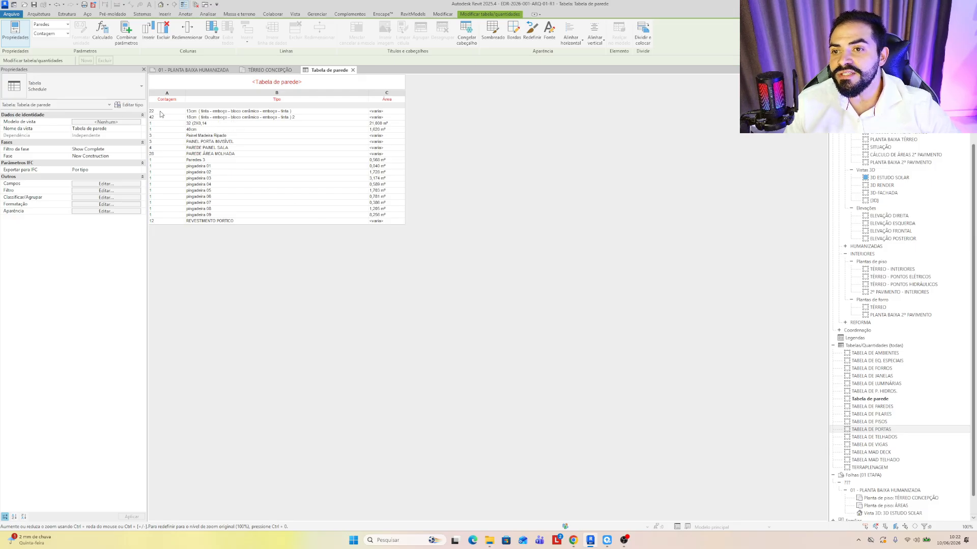
# Examine the Contagem values of the first two bloco cerâmico wall types in the schedule
pyautogui.click(160, 114)
pyautogui.click(188, 112)
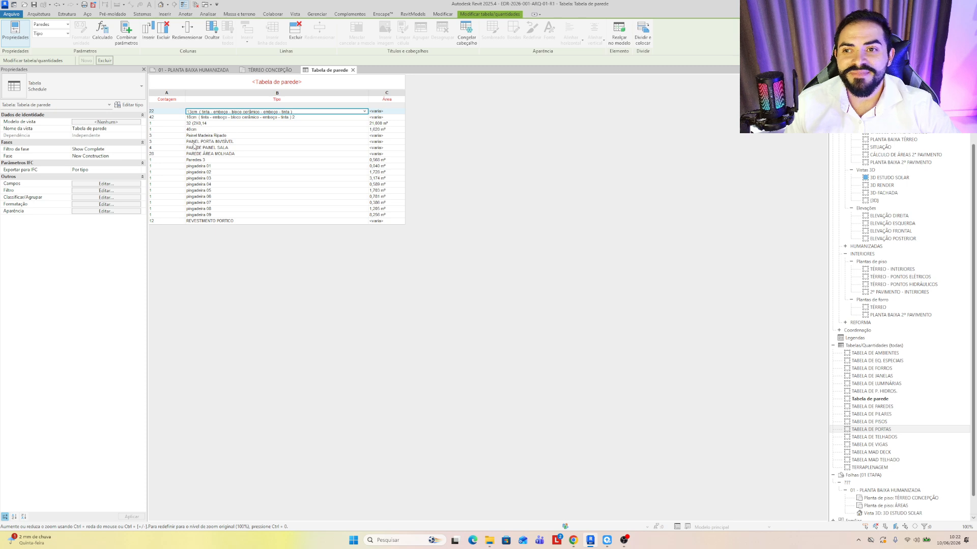
pyautogui.click(160, 118)
pyautogui.click(193, 118)
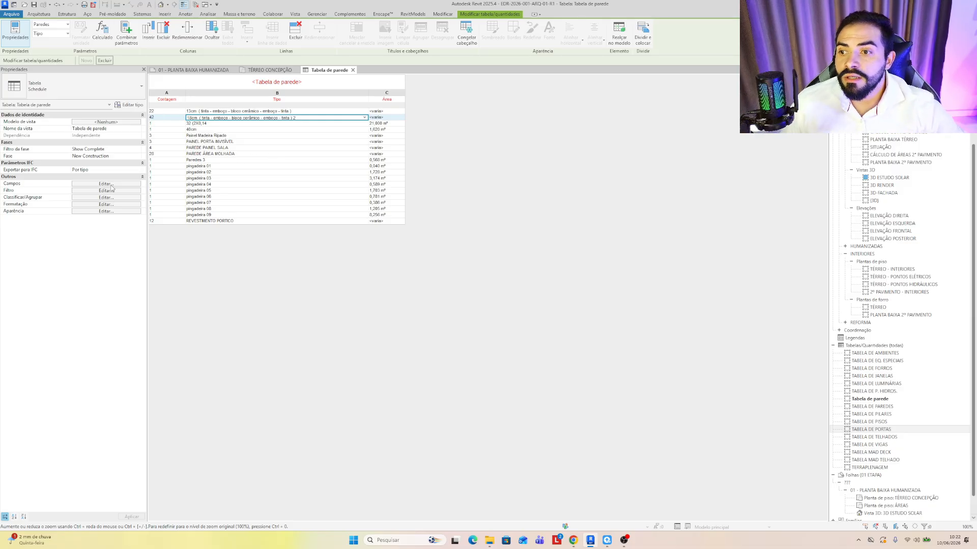
# Reorder the wall schedule's fields so that Tipo comes first, ahead of Contagem and Área
pyautogui.click(93, 197)
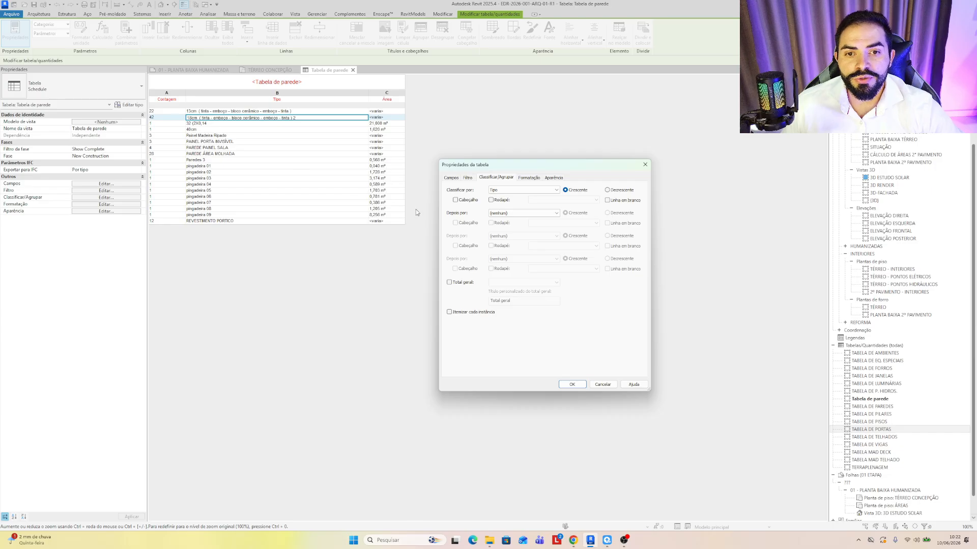
pyautogui.click(452, 178)
pyautogui.click(569, 240)
pyautogui.click(587, 330)
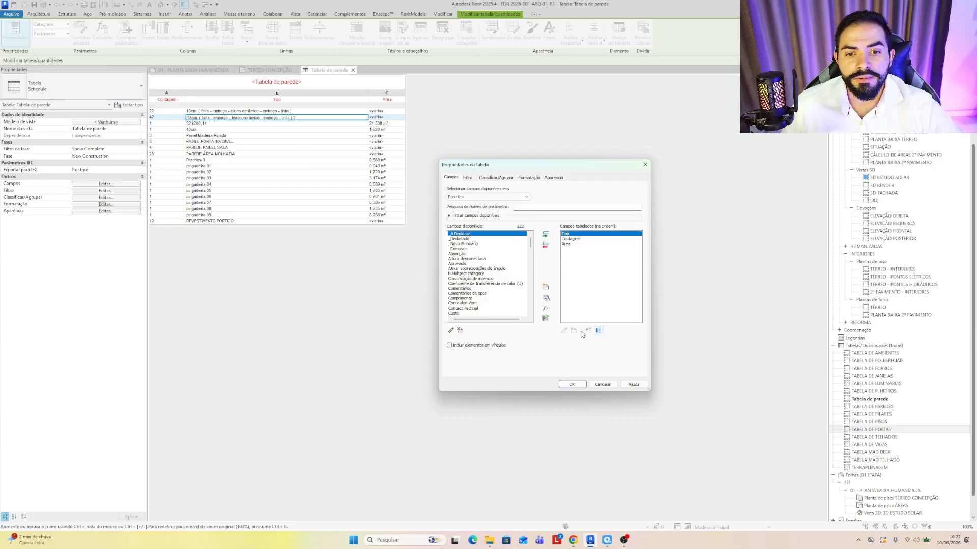
pyautogui.click(572, 384)
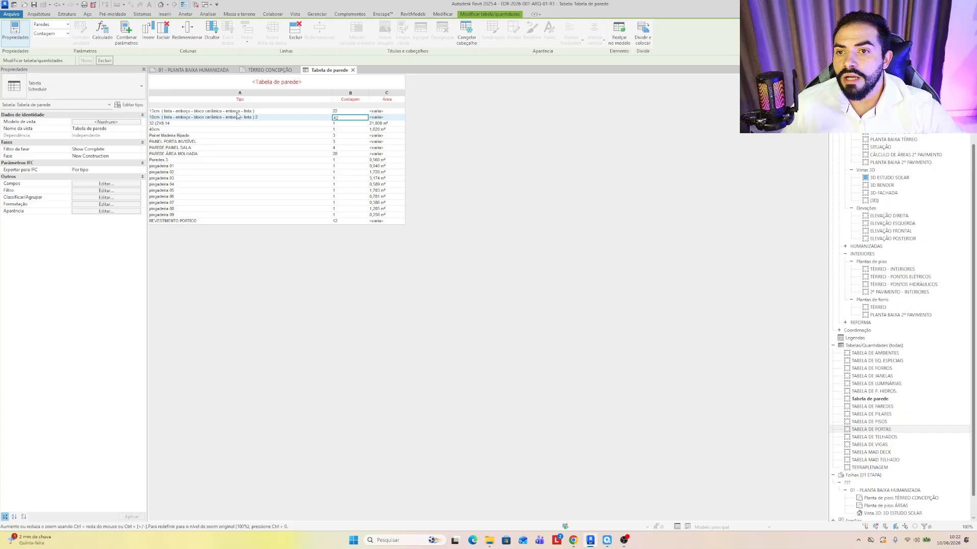
# Filter the wall schedule to types where Tipo contains "ÁREA MOLHADA" and apply the filter
pyautogui.click(116, 185)
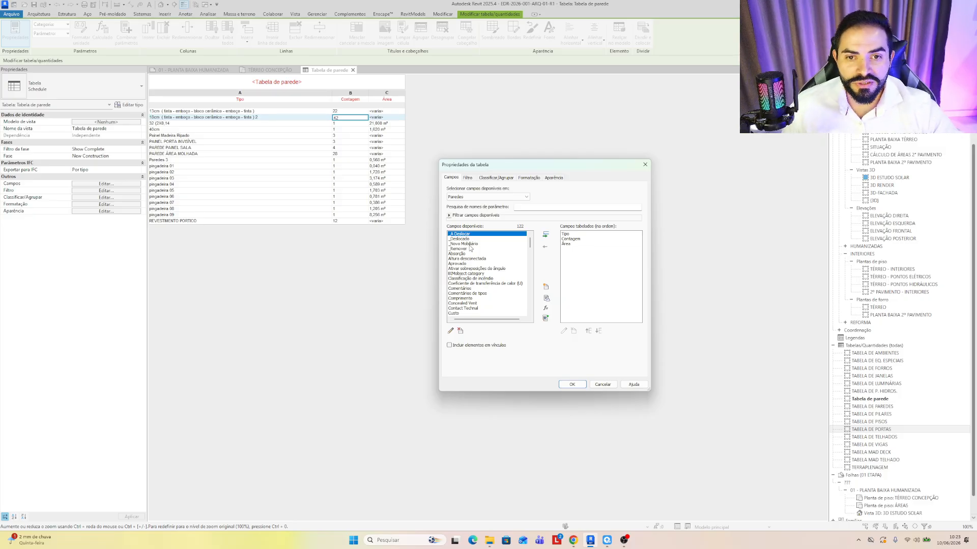
pyautogui.click(466, 179)
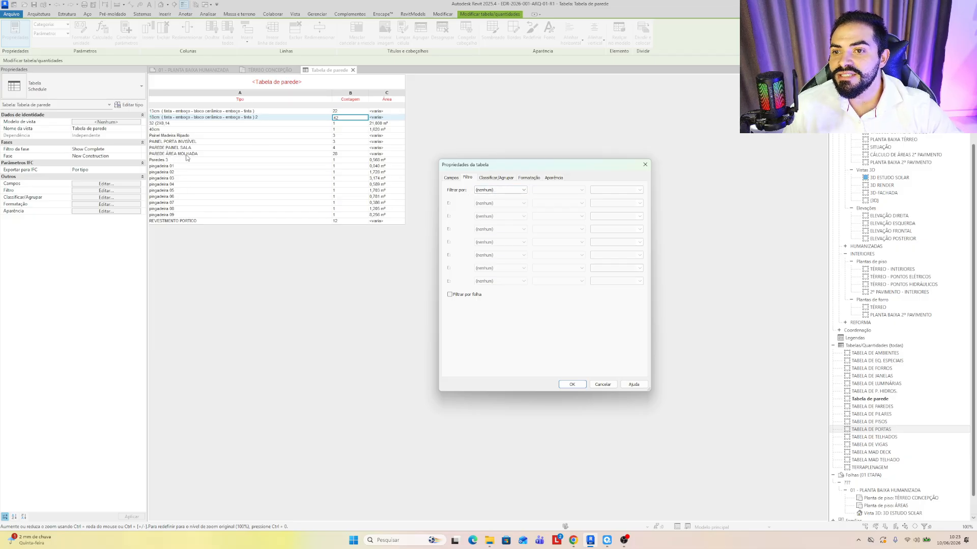
pyautogui.click(504, 192)
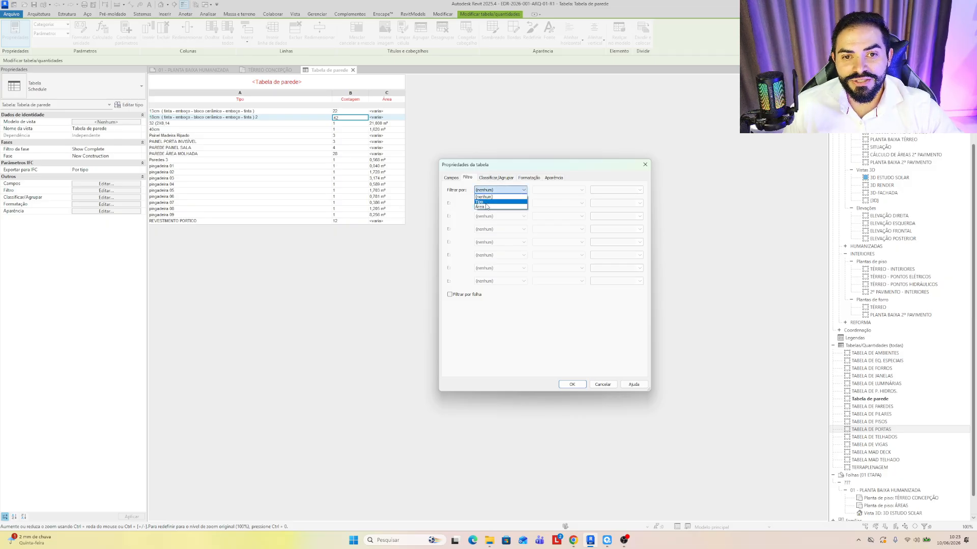
pyautogui.click(486, 202)
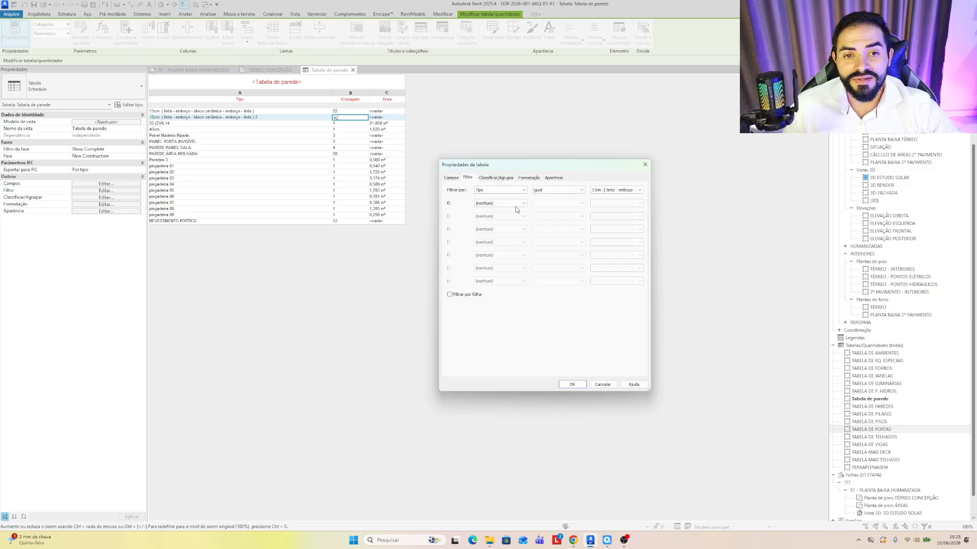
pyautogui.click(559, 190)
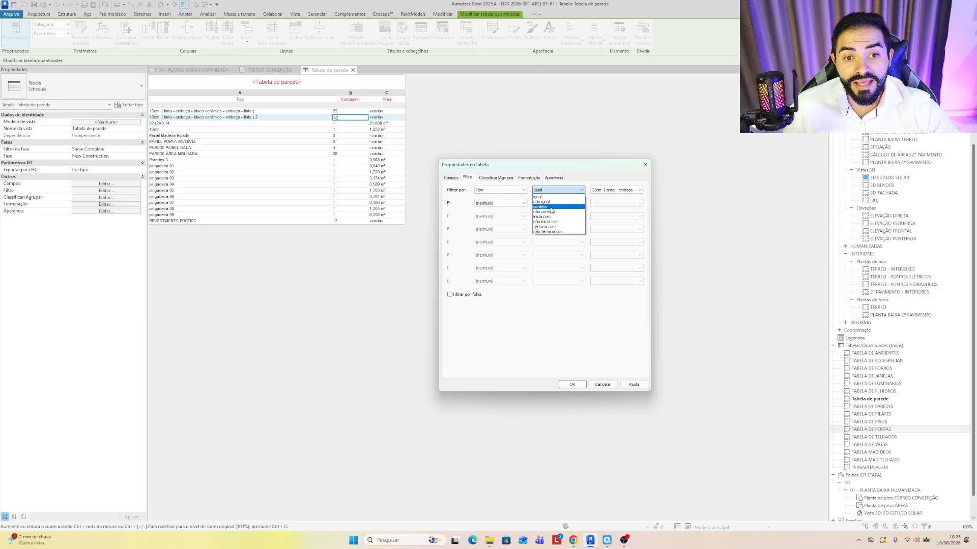
pyautogui.click(550, 207)
pyautogui.click(612, 190)
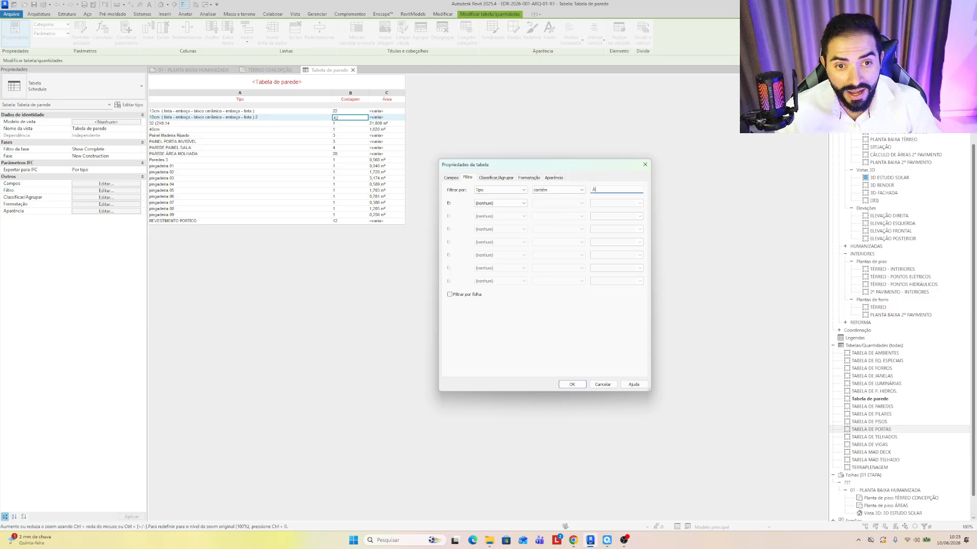
pyautogui.write('ÁREA MOLHADA')
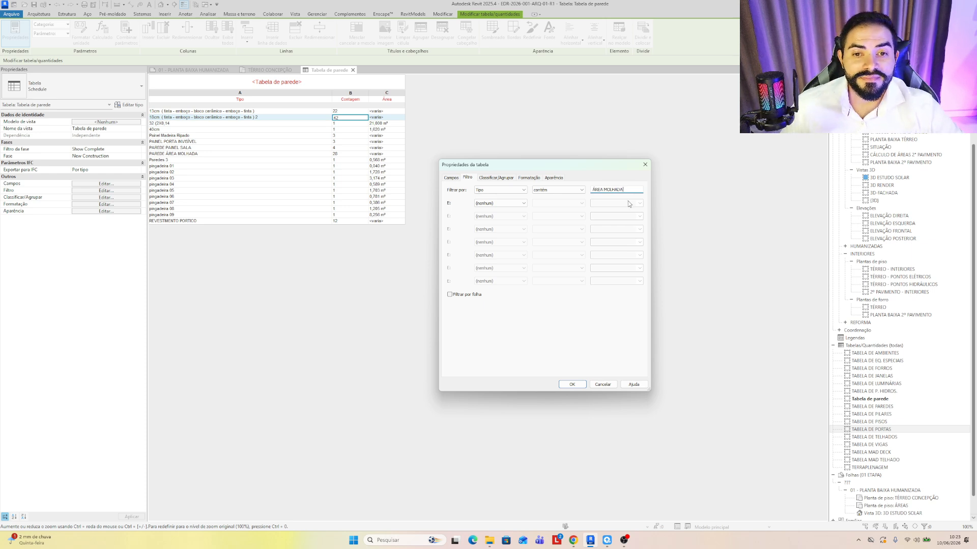
pyautogui.click(568, 385)
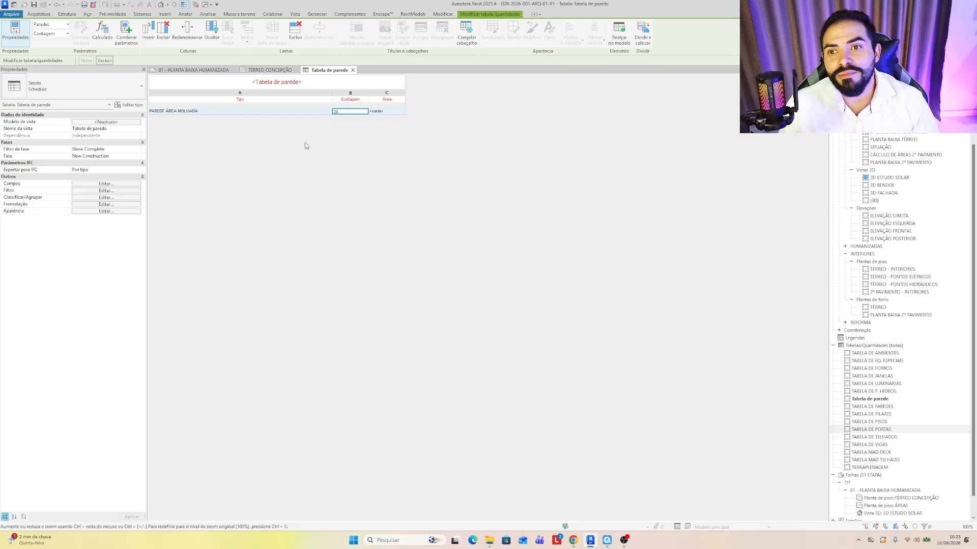
# Remove the Contagem field from the wall schedule and check the remaining Tipo and Área cells
pyautogui.click(116, 191)
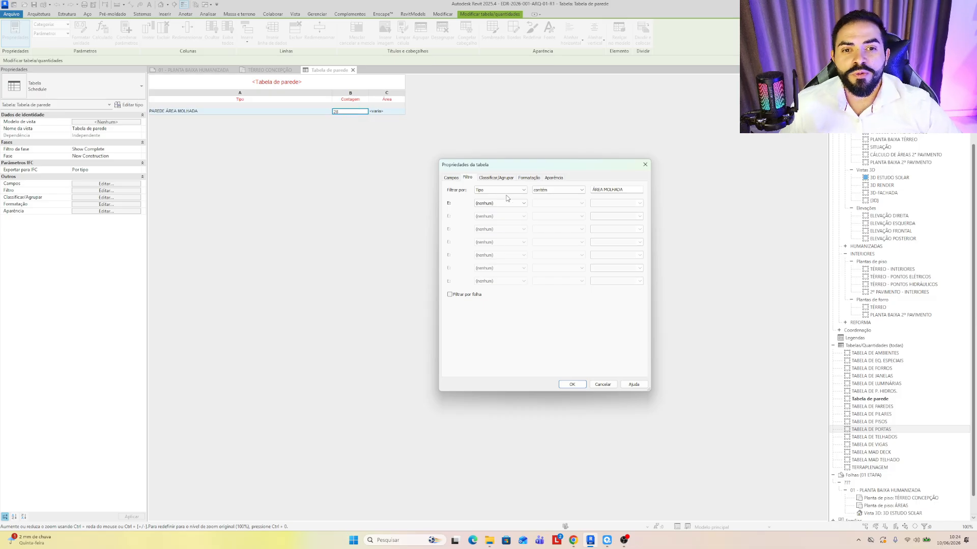
pyautogui.click(496, 177)
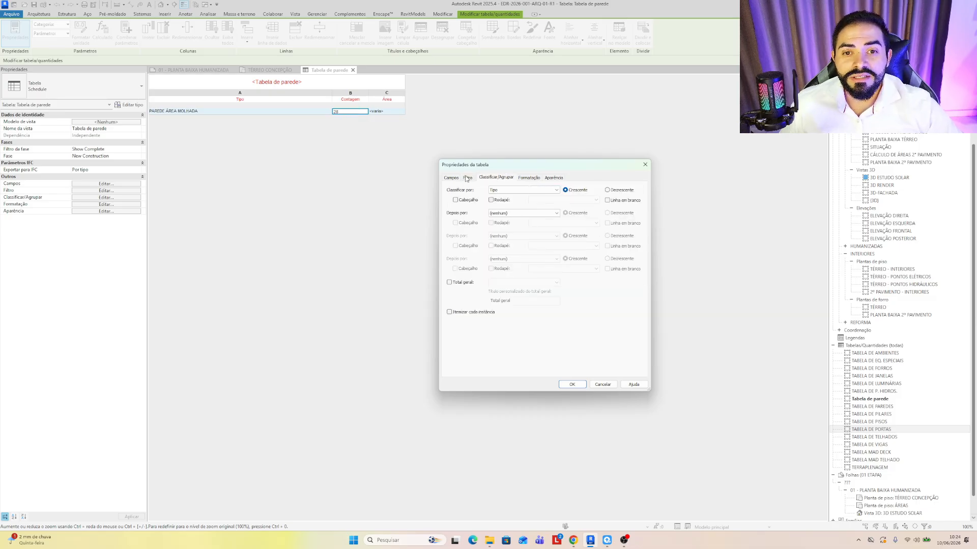
pyautogui.click(451, 178)
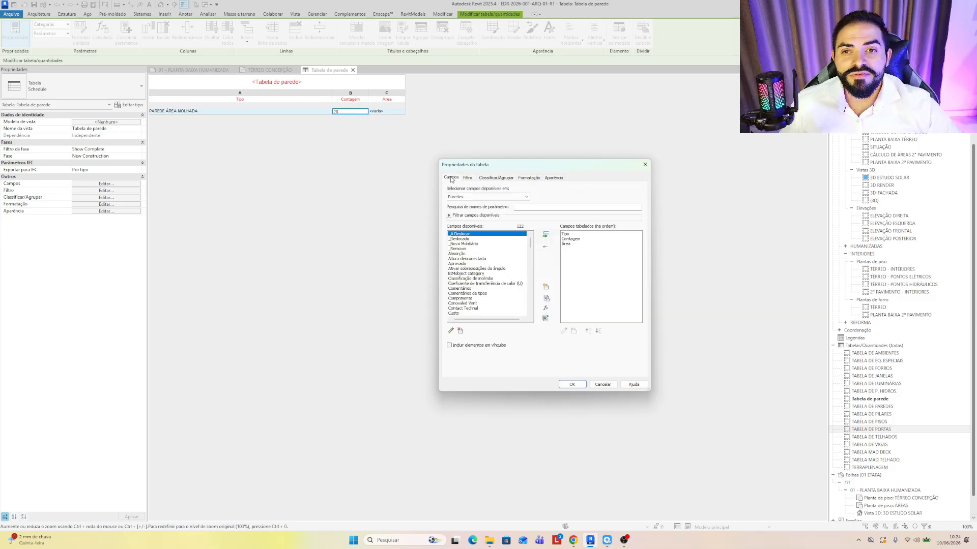
pyautogui.click(570, 239)
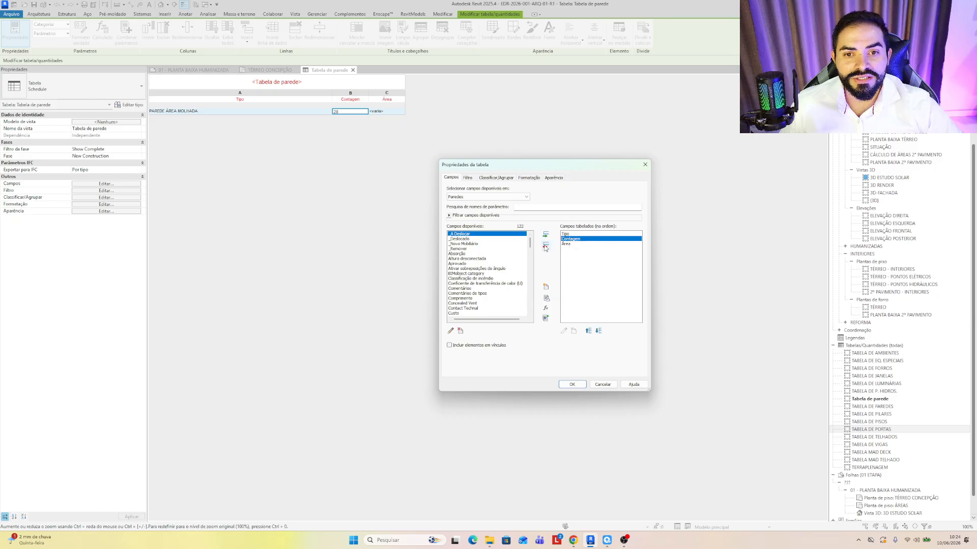
pyautogui.click(546, 246)
pyautogui.click(572, 384)
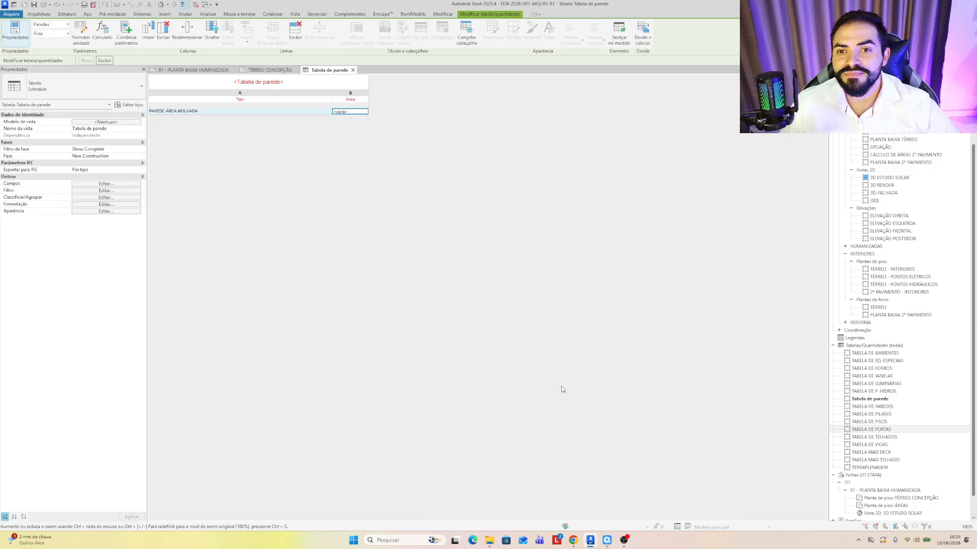
pyautogui.click(212, 112)
pyautogui.click(349, 111)
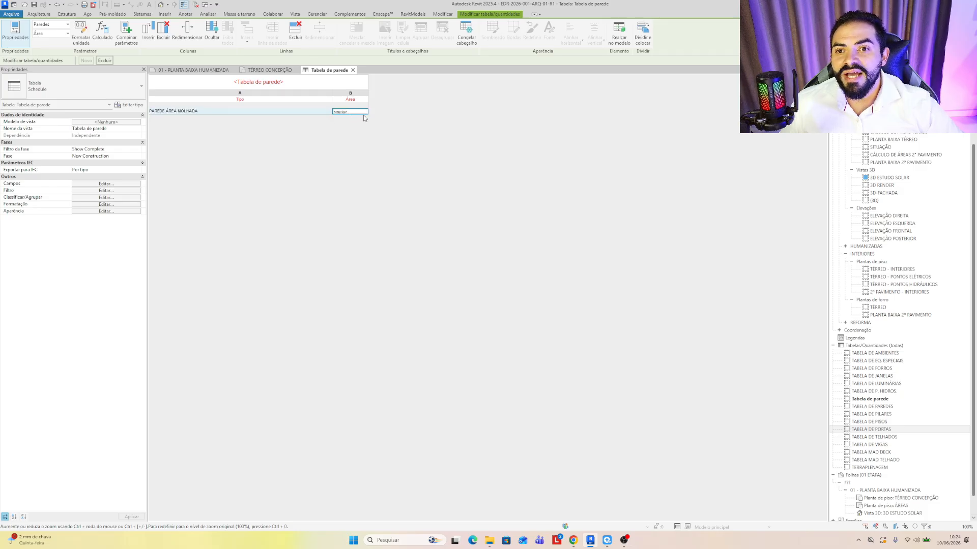
# Turn on itemizing every instance to list each PAREDE ÁREA MOLHADA wall with its own area
pyautogui.click(116, 190)
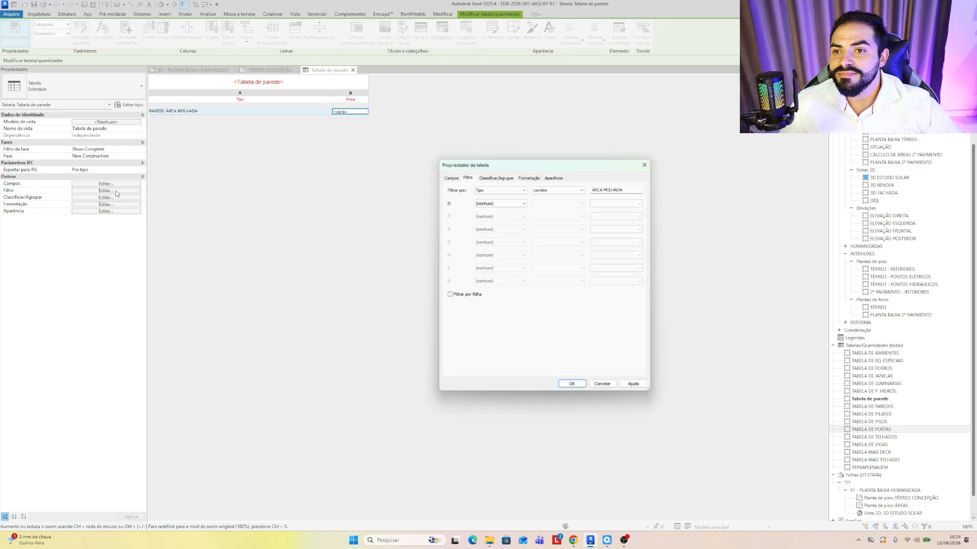
pyautogui.click(496, 178)
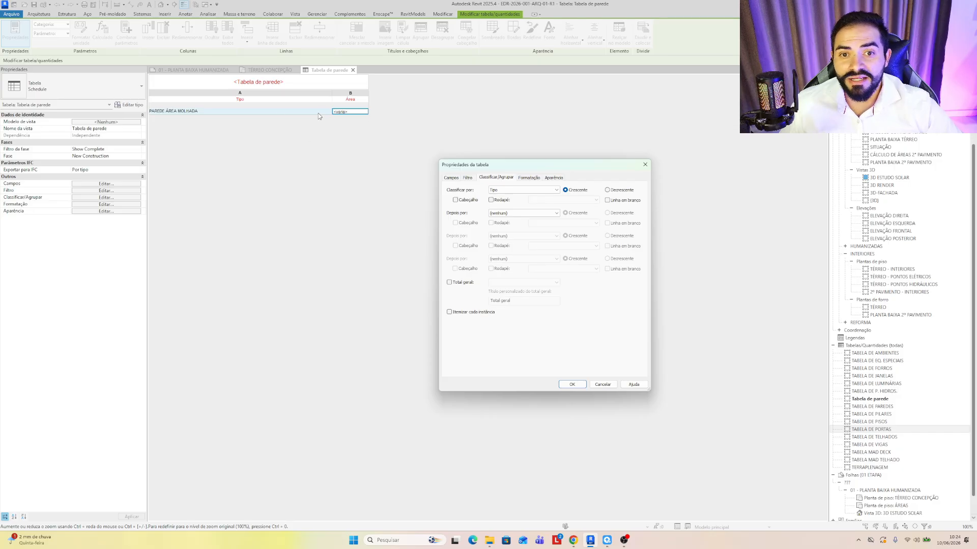
pyautogui.click(449, 312)
pyautogui.click(575, 384)
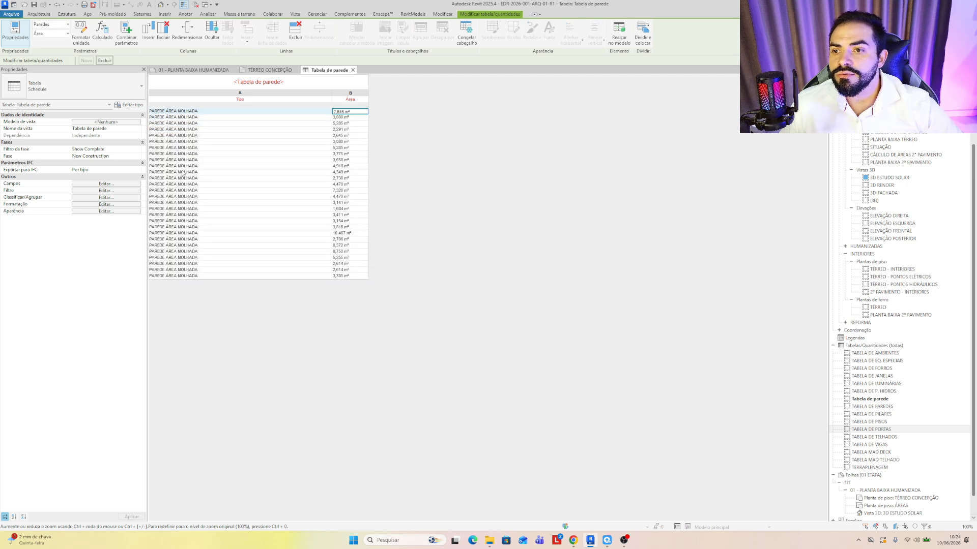
# Turn off itemizing every instance, set the Área field to calculate totals, and apply the schedule settings
pyautogui.click(115, 184)
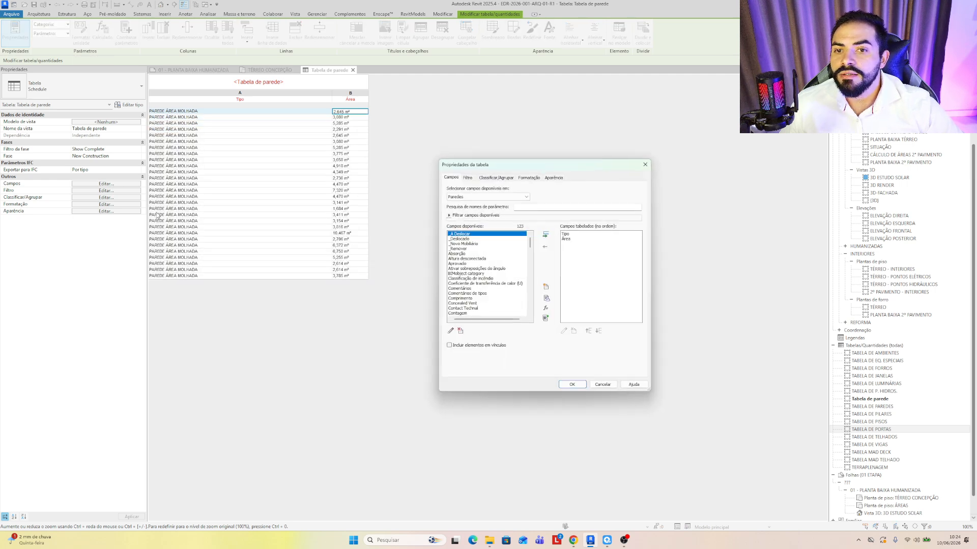
pyautogui.click(507, 178)
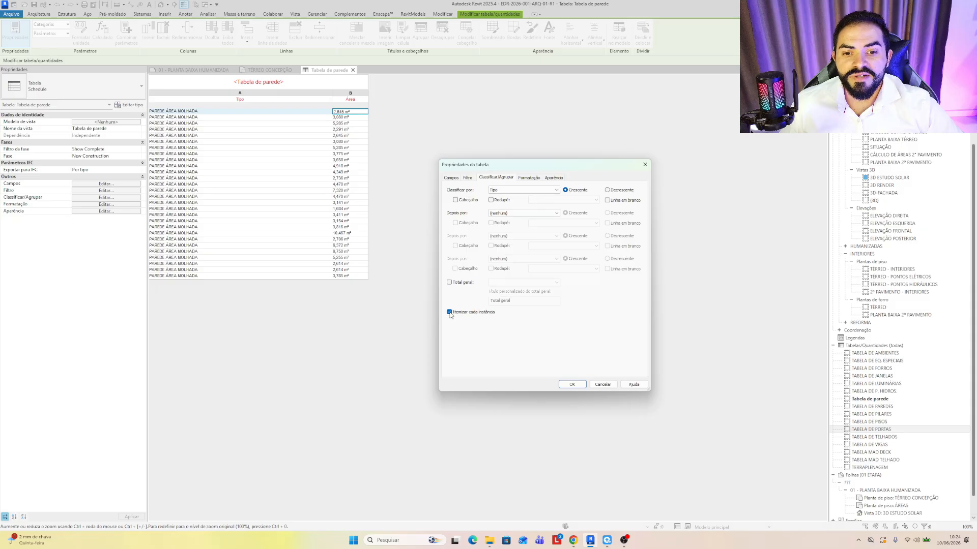
pyautogui.click(523, 178)
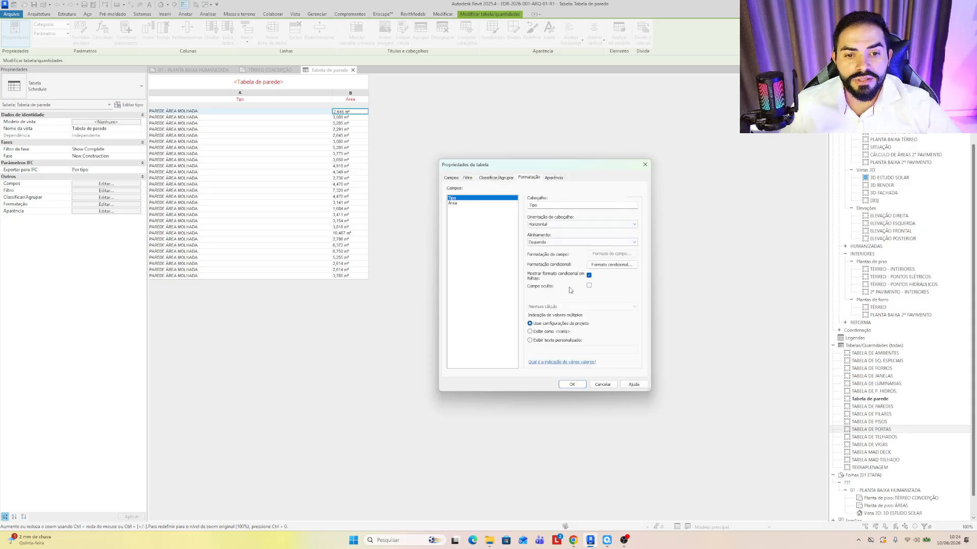
pyautogui.click(549, 178)
pyautogui.click(537, 178)
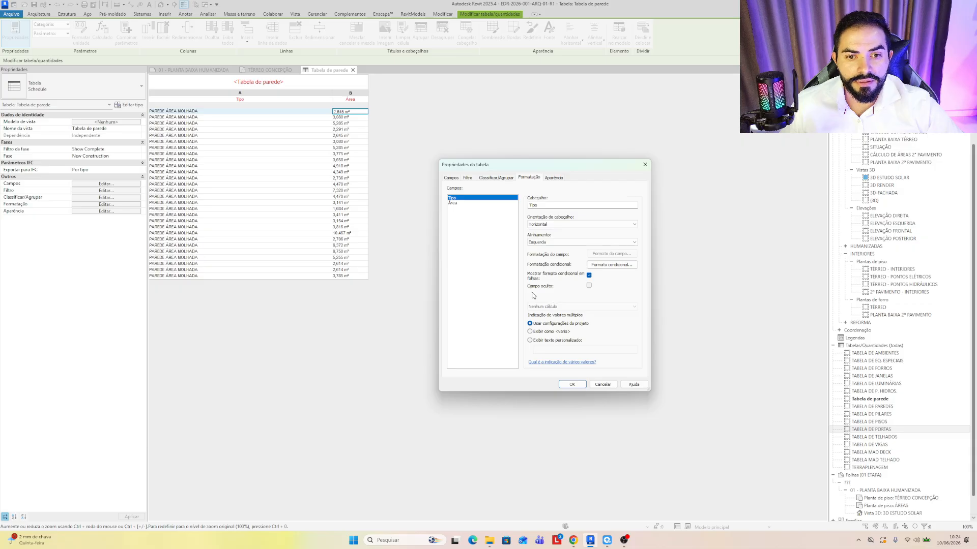
pyautogui.click(456, 203)
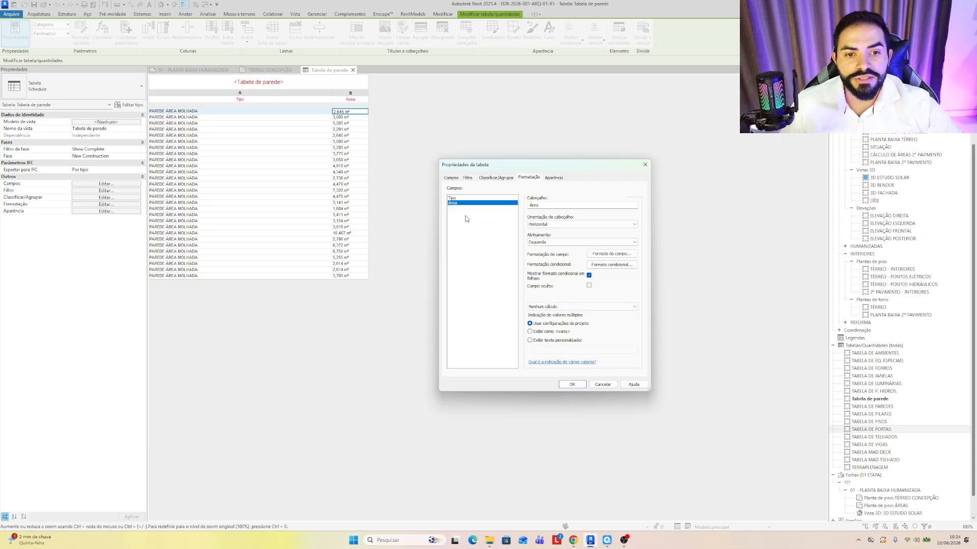
pyautogui.click(560, 307)
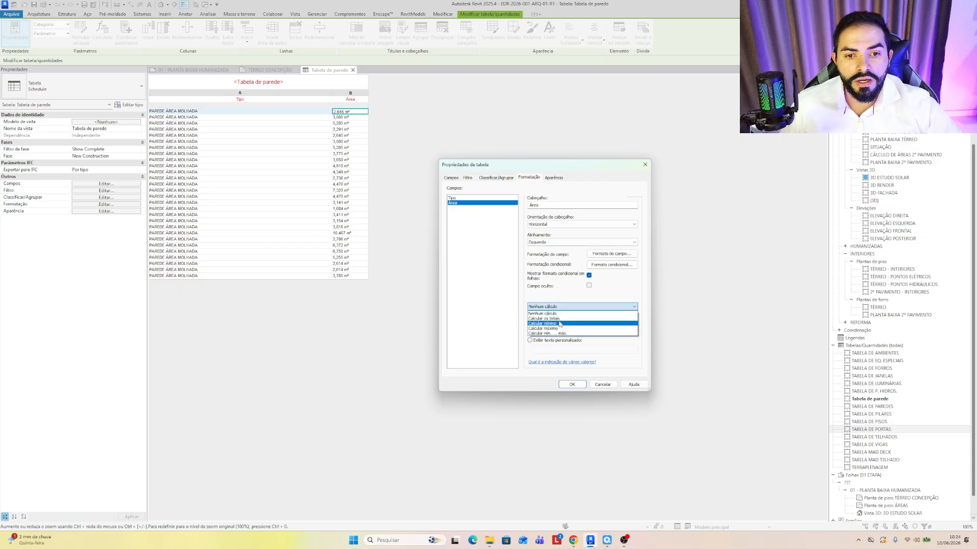
pyautogui.click(560, 324)
pyautogui.click(570, 385)
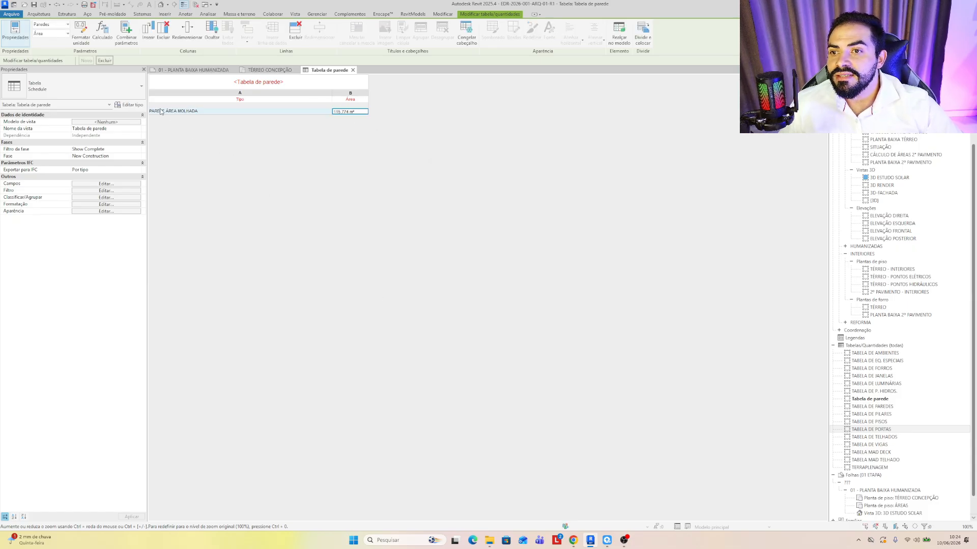
# Itemize every instance in the wall schedule again to list the individual wet-area wall areas
pyautogui.click(110, 191)
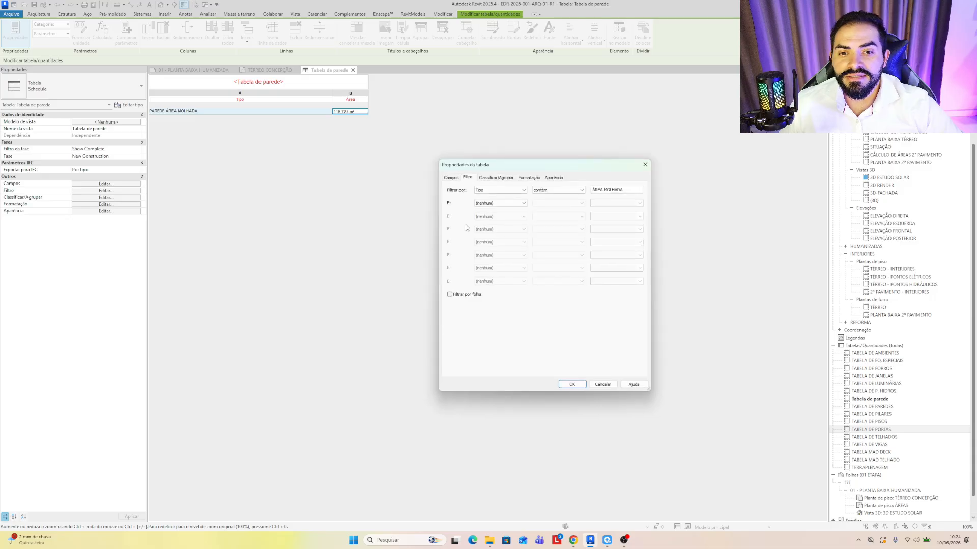
pyautogui.click(496, 178)
pyautogui.click(450, 312)
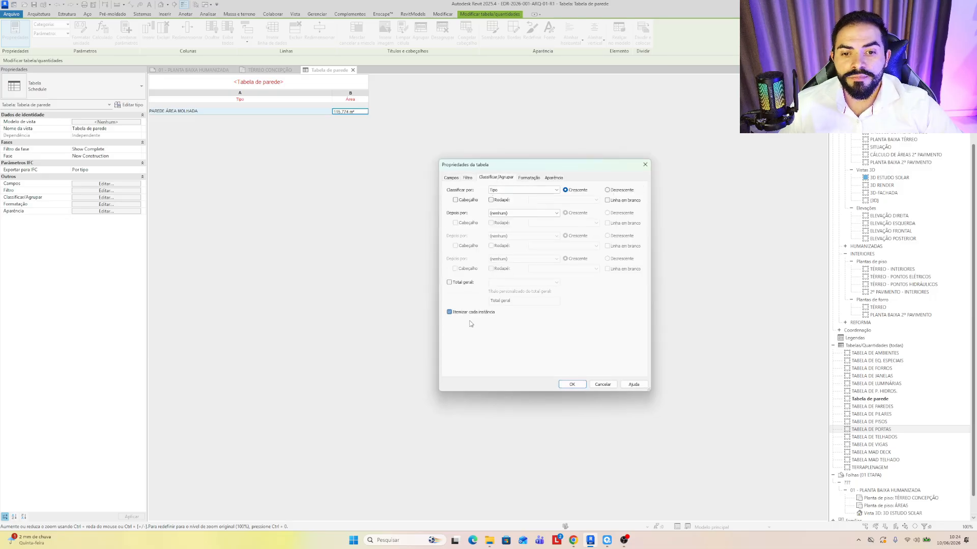
pyautogui.click(574, 388)
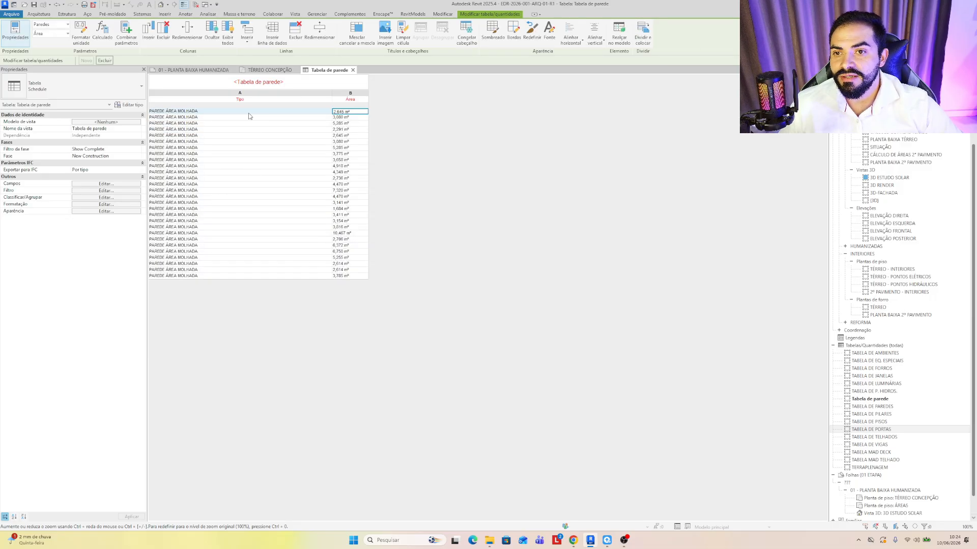
# Group the schedule back into one row per type without itemizing instances, and return to the TÉRREO CONCEPÇÃO floor plan
pyautogui.click(111, 198)
pyautogui.click(449, 312)
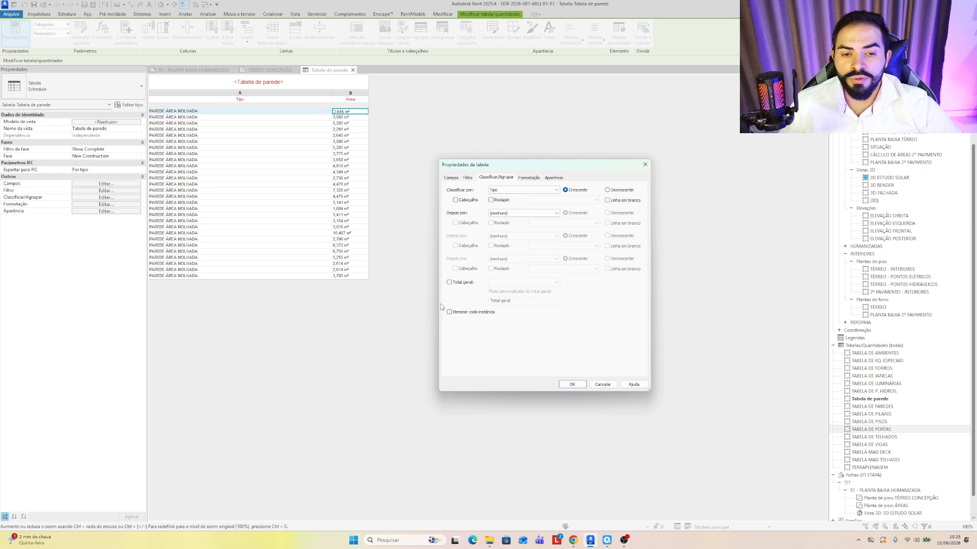
pyautogui.click(562, 386)
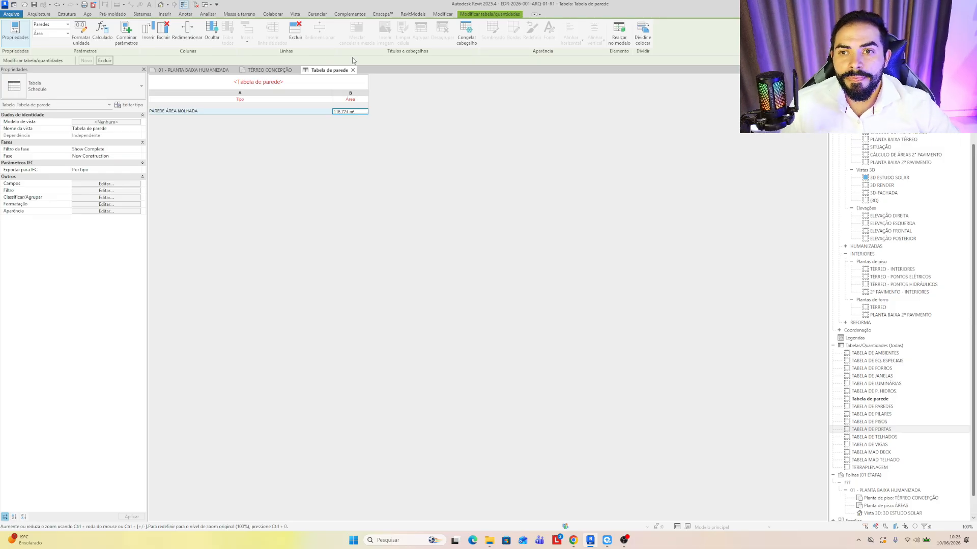
pyautogui.click(273, 70)
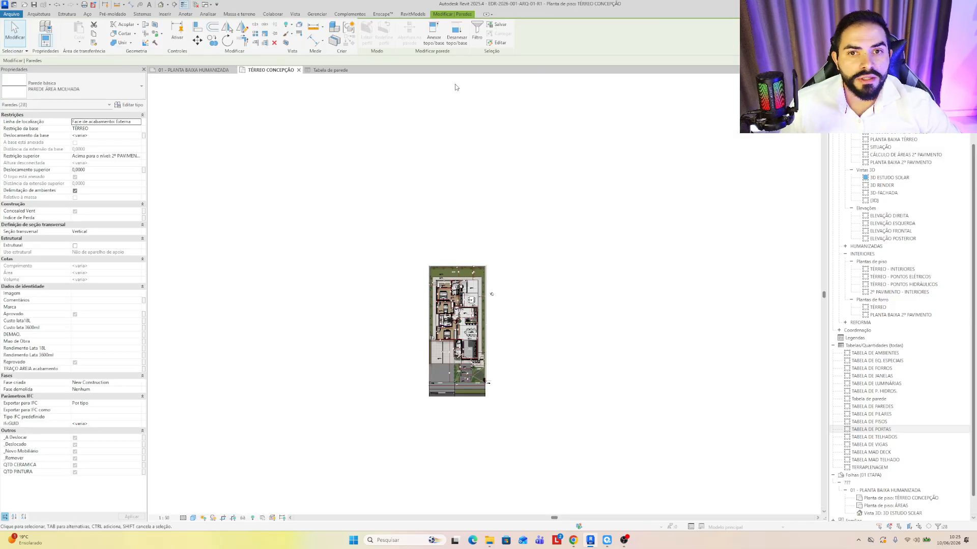
# Retitle the wall schedule as REVESTIMENTO DE ÁREA MOLHADA
pyautogui.click(328, 70)
pyautogui.click(301, 82)
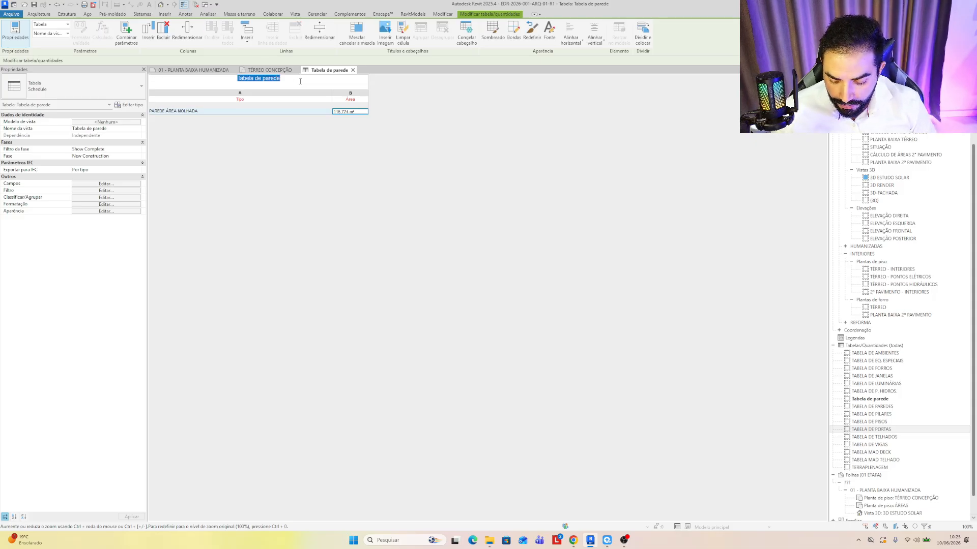
pyautogui.write('RE')
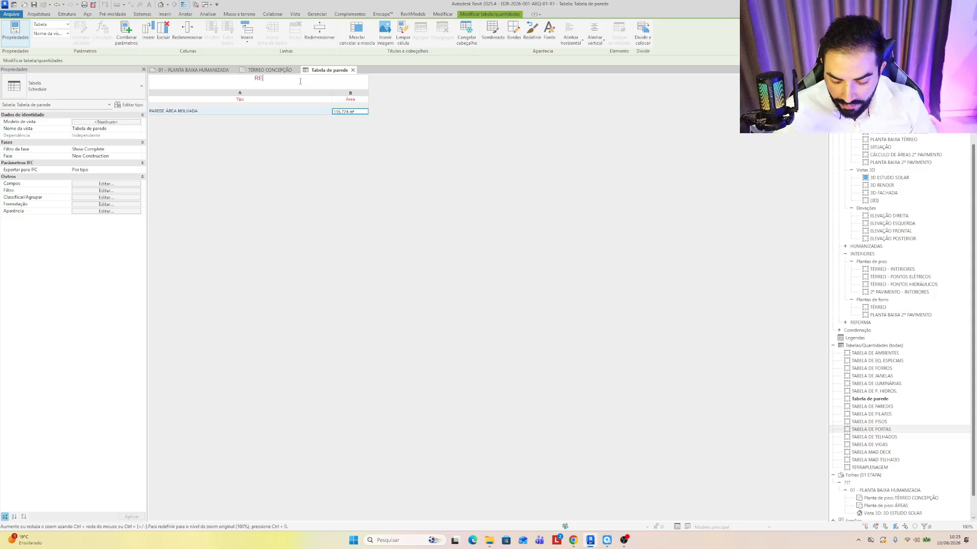
pyautogui.write('VESTIM')
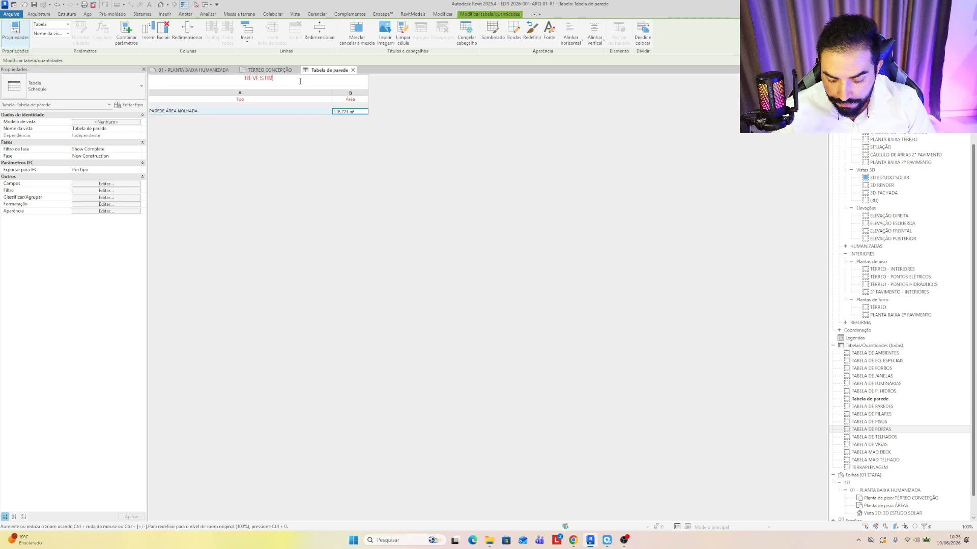
pyautogui.write('ENTOS')
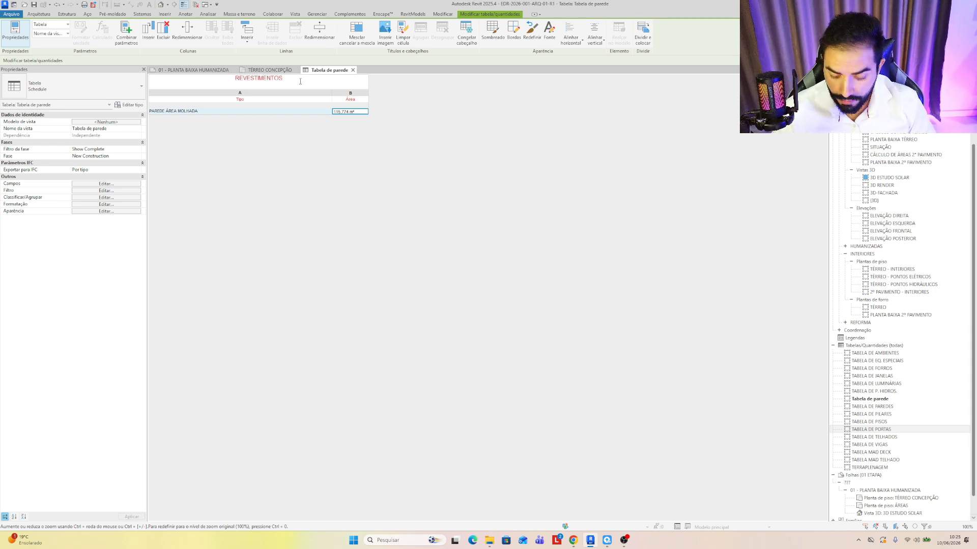
pyautogui.press('BackSpace')
pyautogui.write('DE ')
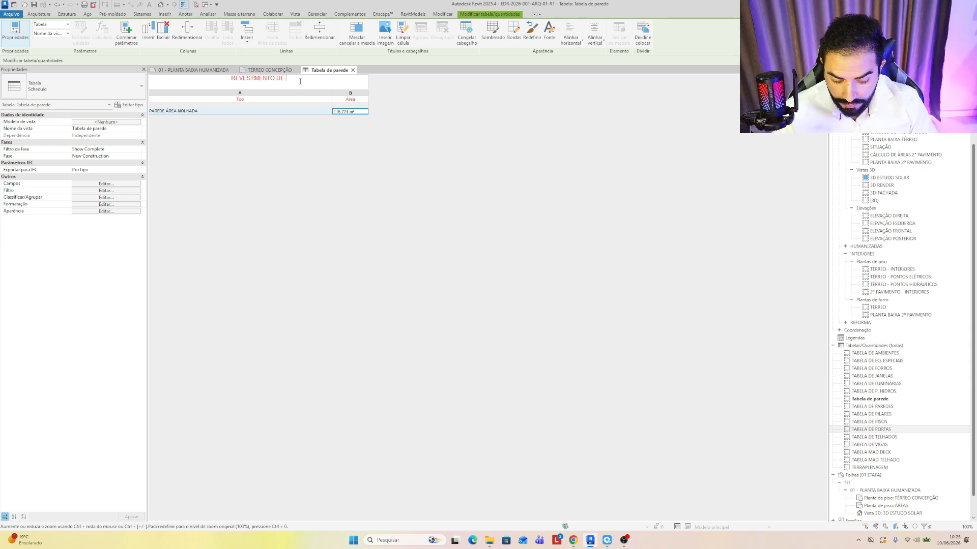
pyautogui.write('ÁREA')
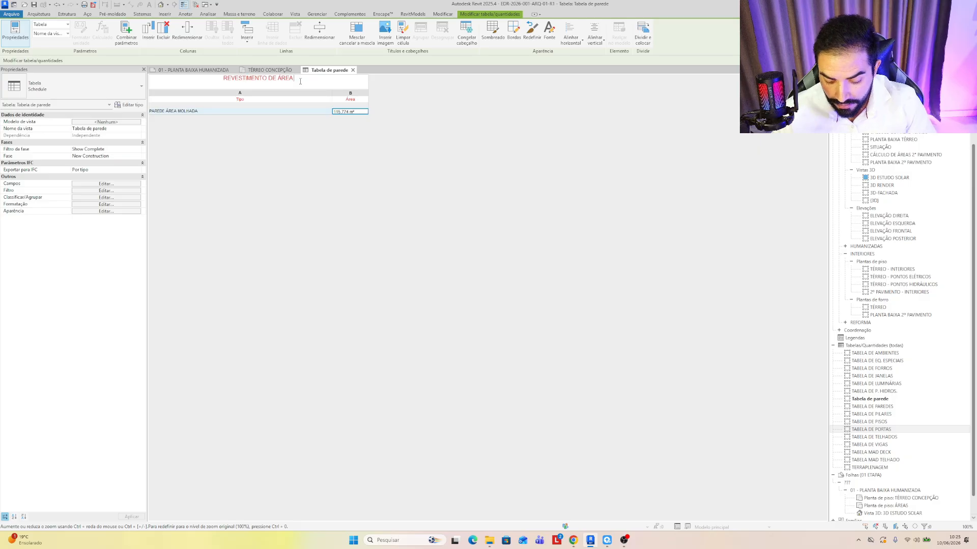
pyautogui.write(' MOLHADA')
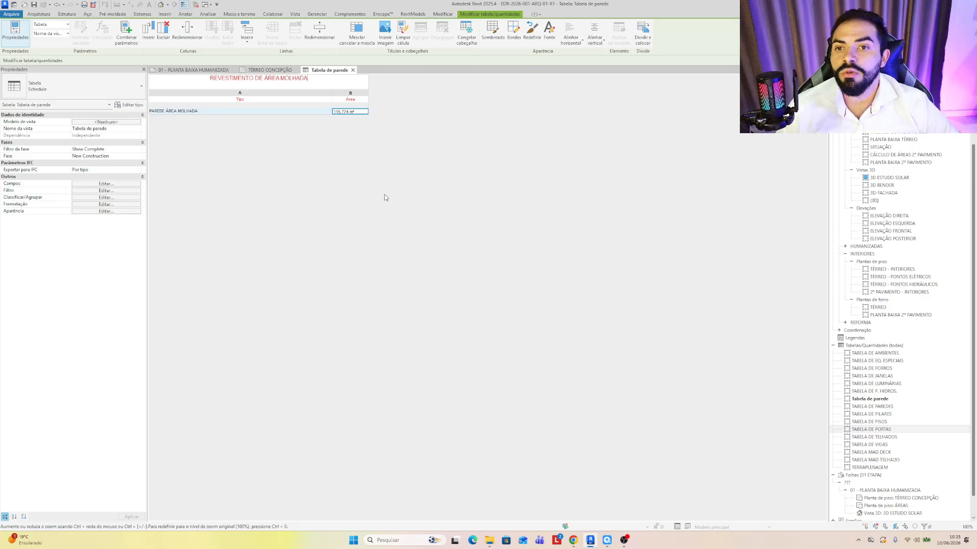
pyautogui.click(277, 111)
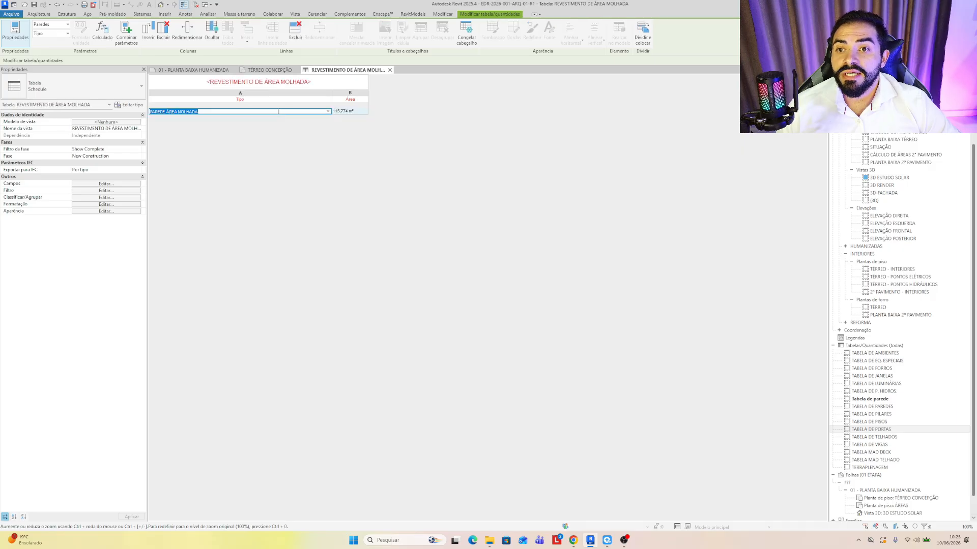
# Place the REVESTIMENTO DE ÁREA MOLHADA schedule on sheet 01 - PLANTA BAIXA HUMANIZADA, beside the floor plan and above the facade render
pyautogui.click(270, 69)
pyautogui.click(197, 70)
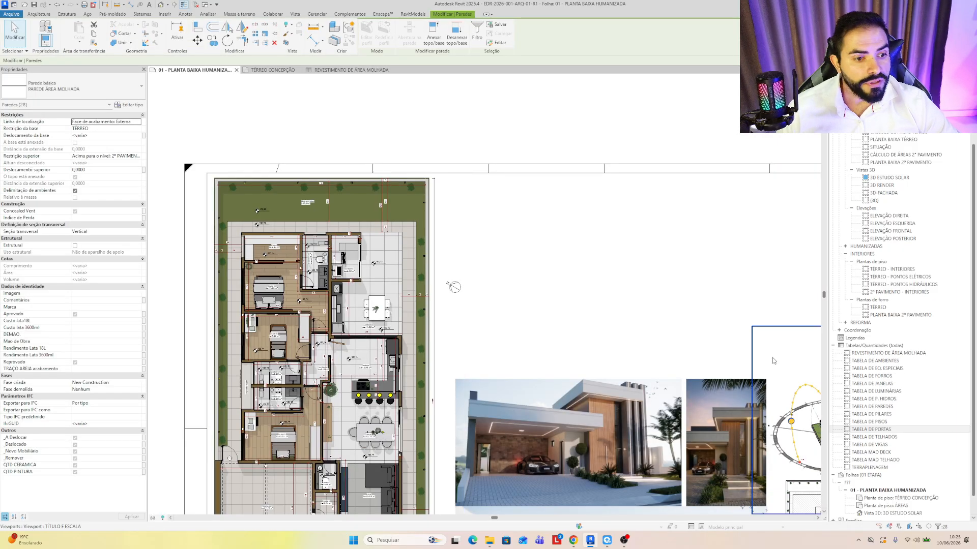
pyautogui.click(916, 354)
pyautogui.moveTo(918, 355); pyautogui.dragTo(506, 246)
pyautogui.click(486, 230)
# Examine the wet-area wall total in the schedule placed on the sheet
pyautogui.scroll(4, 500, 253)
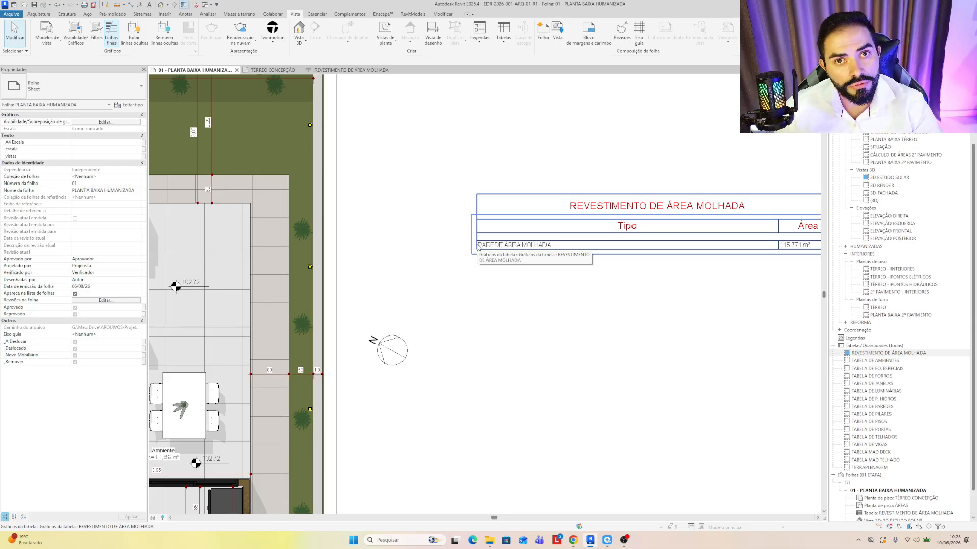
pyautogui.moveTo(726, 231); pyautogui.dragTo(580, 221, button='middle')
pyautogui.scroll(2, 674, 233)
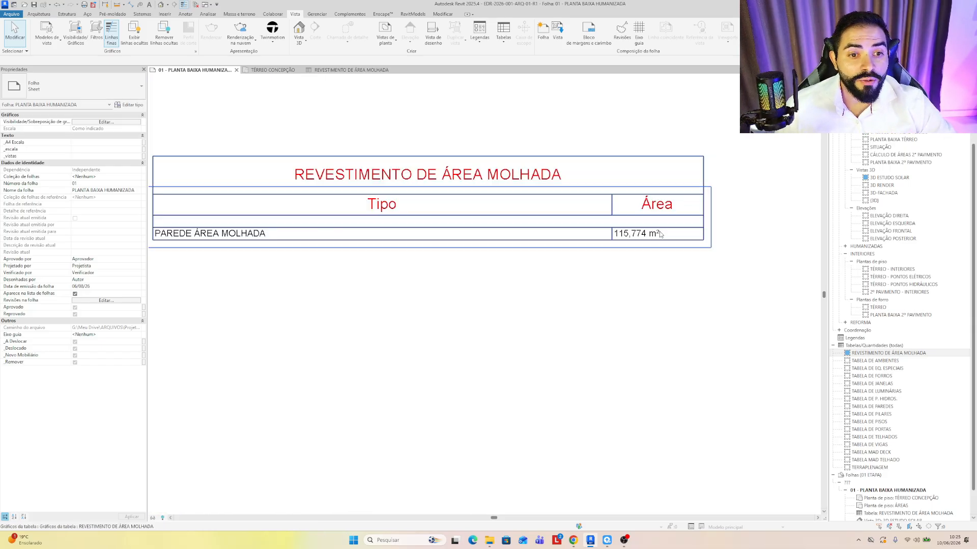
pyautogui.scroll(-1, 656, 233)
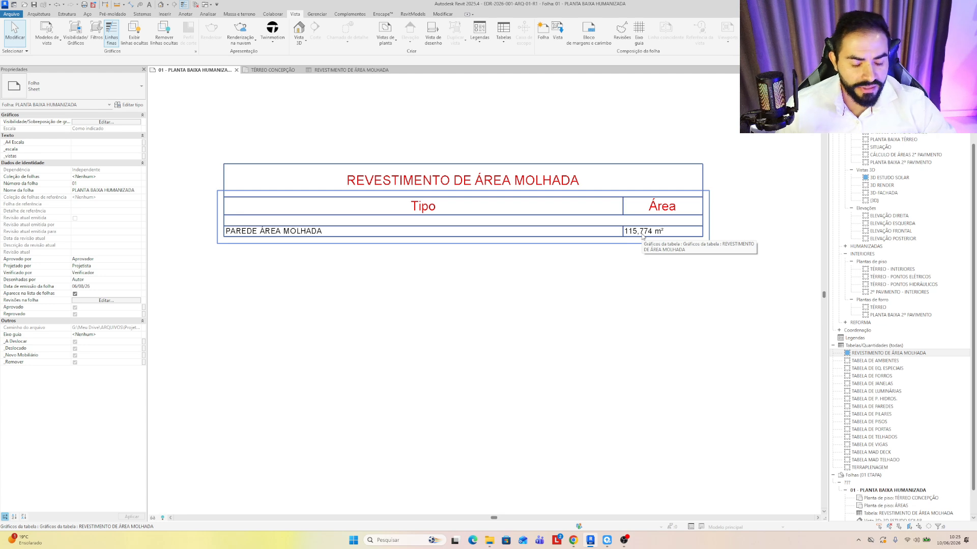
pyautogui.scroll(2, 642, 236)
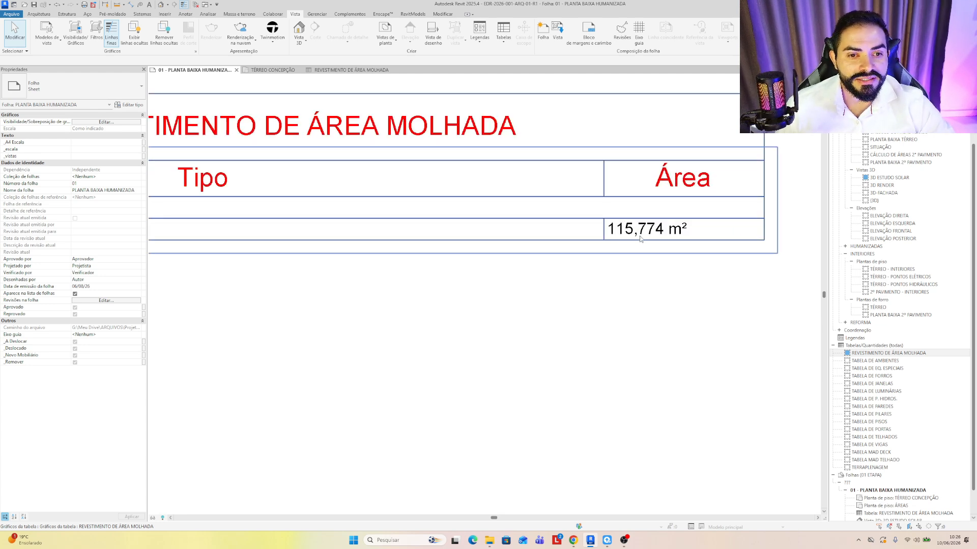
pyautogui.scroll(-3, 432, 299)
pyautogui.scroll(-2, 563, 266)
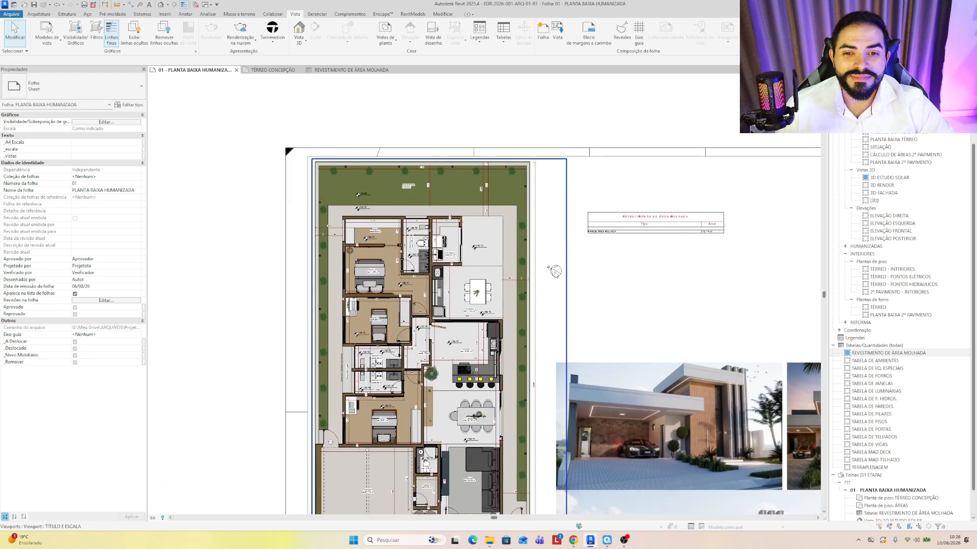
# Activate the floor plan viewport on the sheet for editing around Banheiro 03
pyautogui.scroll(2, 466, 233)
pyautogui.doubleClick(415, 228)
pyautogui.scroll(6, 411, 216)
# Set the three wet-area finish walls around the toilet and washbasin zone of Banheiro 03 to Não conectado with an unconnected height of 1,5
pyautogui.click(405, 215)
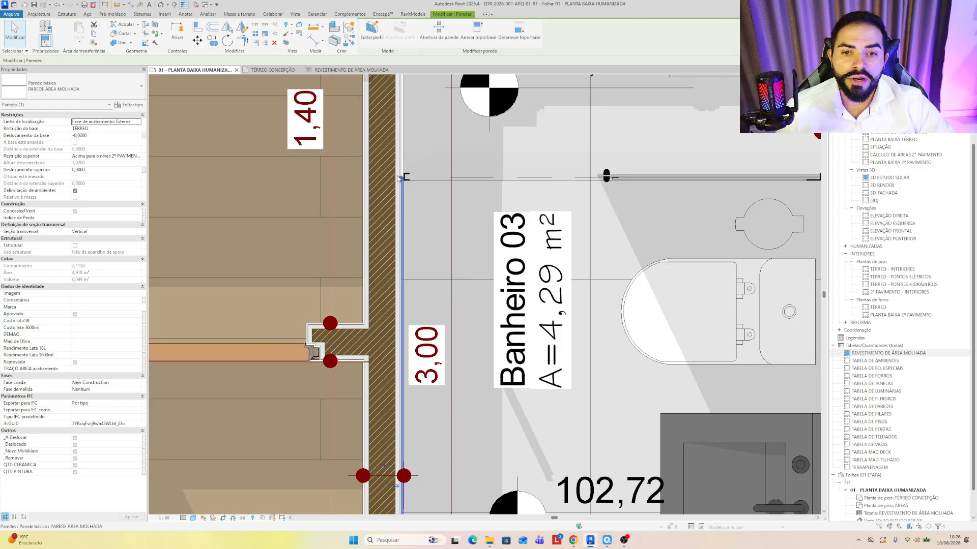
pyautogui.scroll(-3, 390, 160)
pyautogui.moveTo(461, 325); pyautogui.dragTo(441, 196, button='middle')
pyautogui.moveTo(419, 435); pyautogui.dragTo(399, 351, button='middle')
pyautogui.scroll(1, 399, 351)
pyautogui.scroll(2, 399, 352)
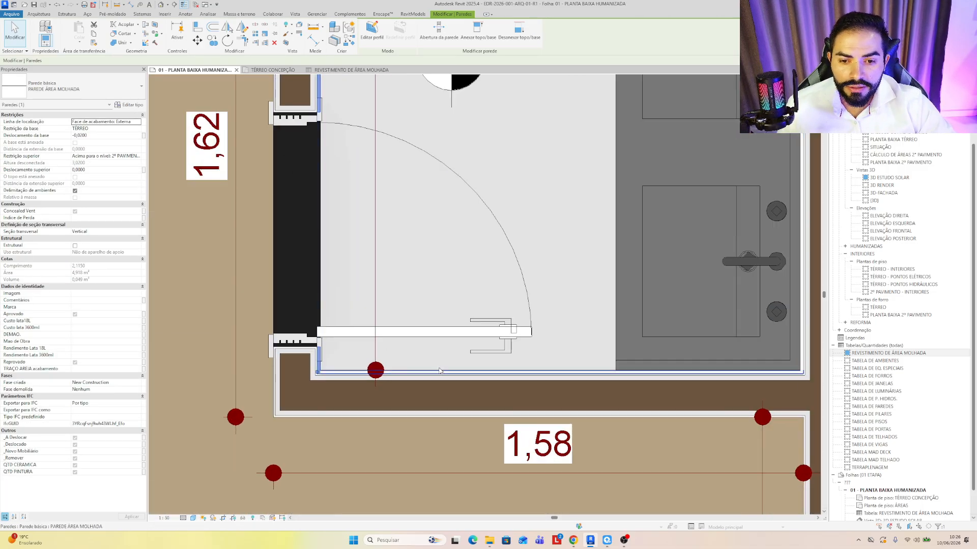
pyautogui.keyDown('ctrl'); pyautogui.click(428, 372); pyautogui.keyUp('ctrl')
pyautogui.scroll(-3, 428, 372)
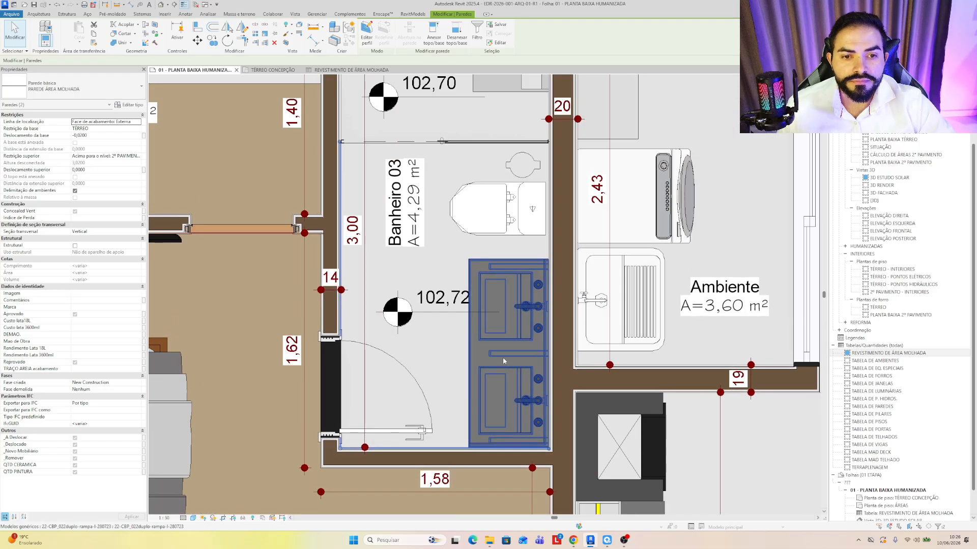
pyautogui.scroll(4, 541, 242)
pyautogui.keyDown('ctrl'); pyautogui.click(561, 254); pyautogui.keyUp('ctrl')
pyautogui.scroll(-4, 539, 257)
pyautogui.moveTo(491, 249); pyautogui.dragTo(525, 363, button='middle')
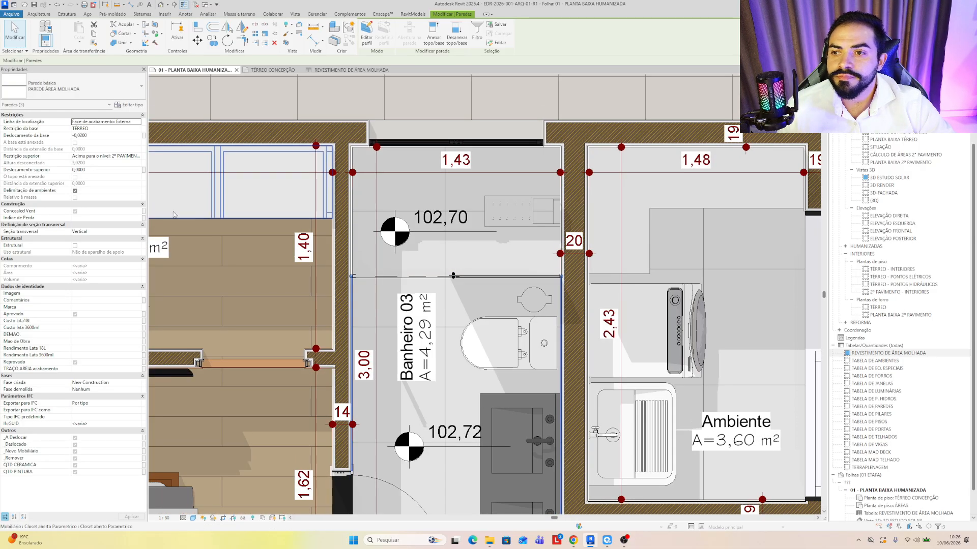
pyautogui.click(138, 157)
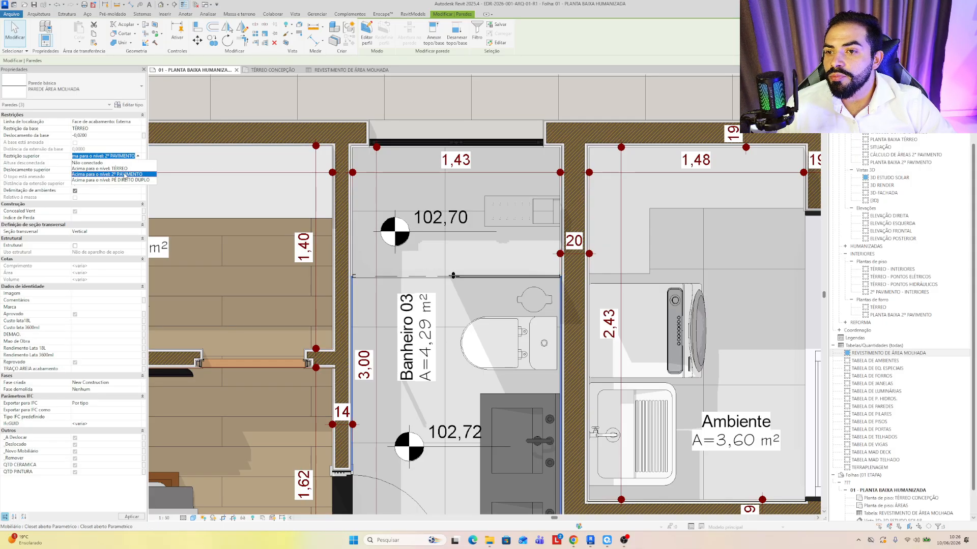
pyautogui.click(87, 163)
pyautogui.click(100, 164)
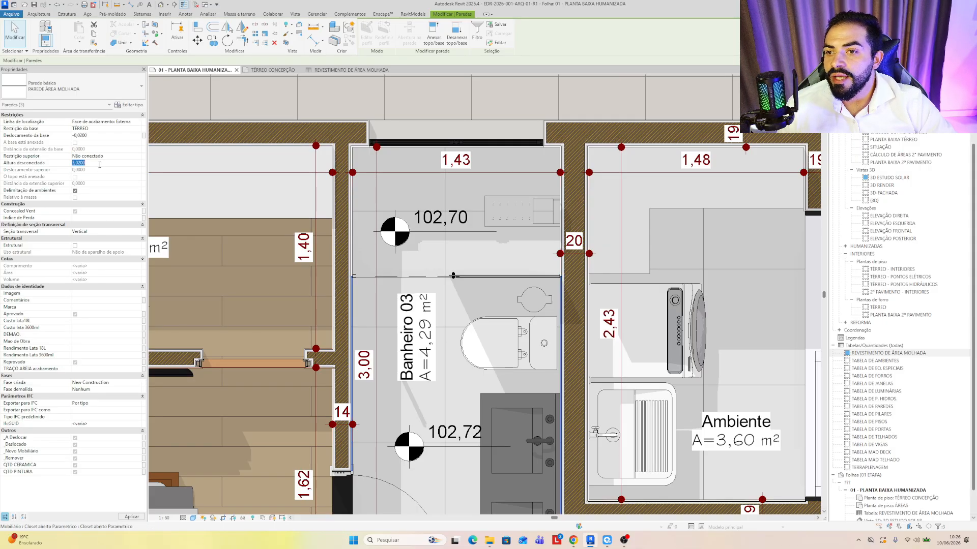
pyautogui.write('1,5')
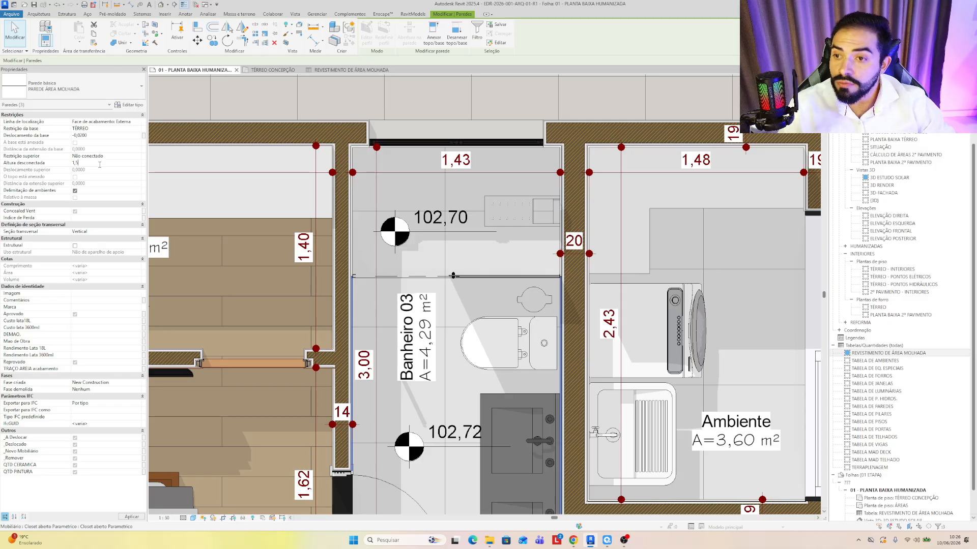
# Set the three finish walls around the shower of Banheiro 03 to Não conectado with an unconnected height of 1,5
pyautogui.scroll(3, 552, 178)
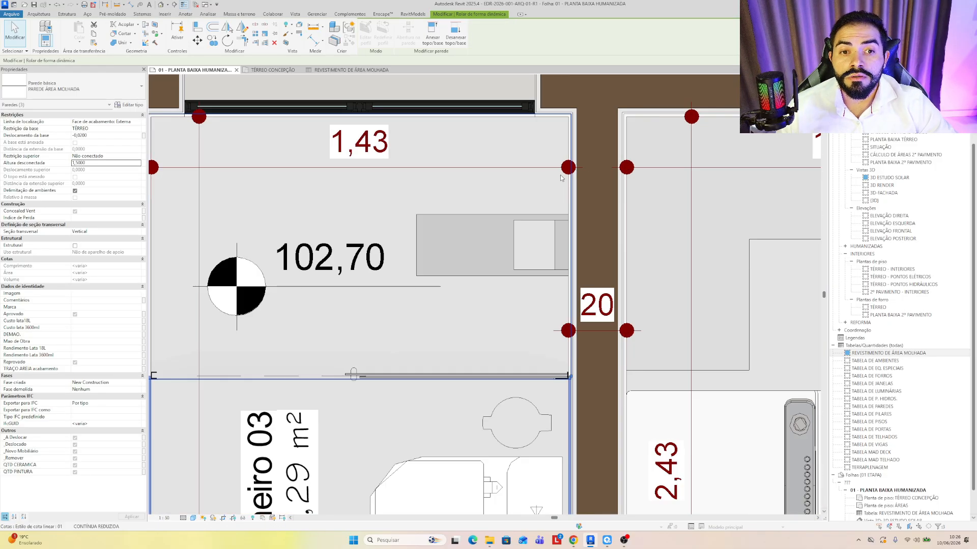
pyautogui.click(570, 154)
pyautogui.keyDown('ctrl'); pyautogui.click(545, 116); pyautogui.keyUp('ctrl')
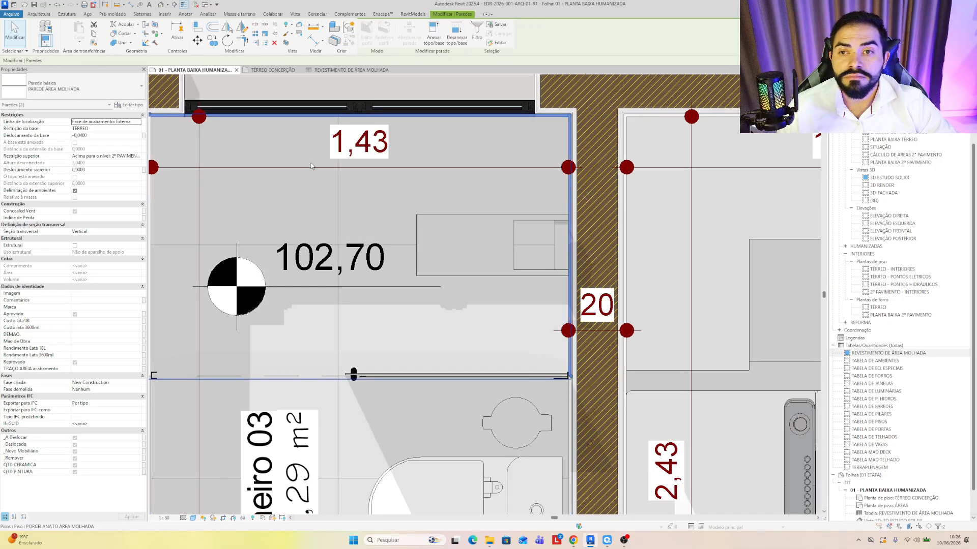
pyautogui.moveTo(164, 174); pyautogui.dragTo(307, 163, button='middle')
pyautogui.keyDown('ctrl'); pyautogui.click(295, 123); pyautogui.keyUp('ctrl')
pyautogui.click(117, 156)
pyautogui.click(139, 156)
pyautogui.click(97, 163)
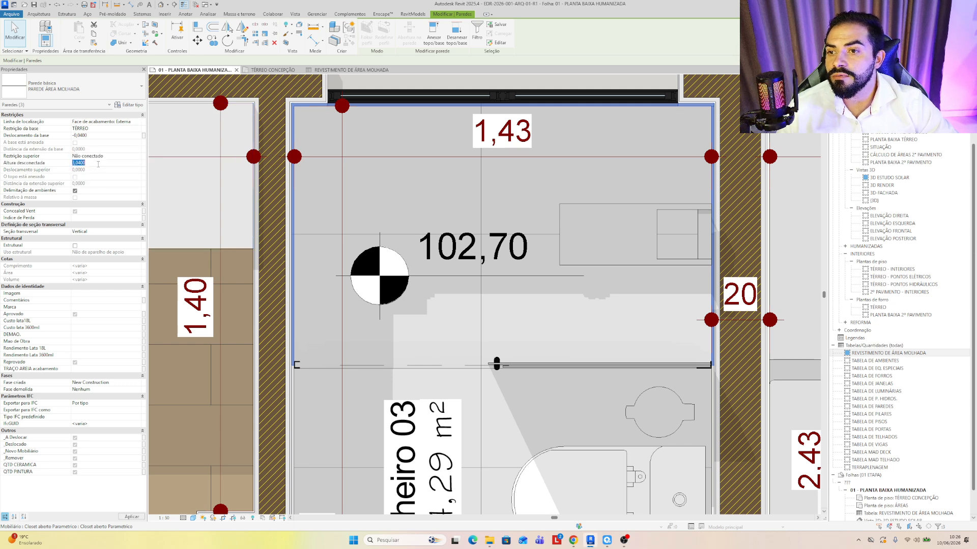
pyautogui.click(98, 163)
pyautogui.write('1,5')
# Check the updated wet-area total in the sheet's schedule and deactivate the floor plan viewport
pyautogui.scroll(-8, 548, 264)
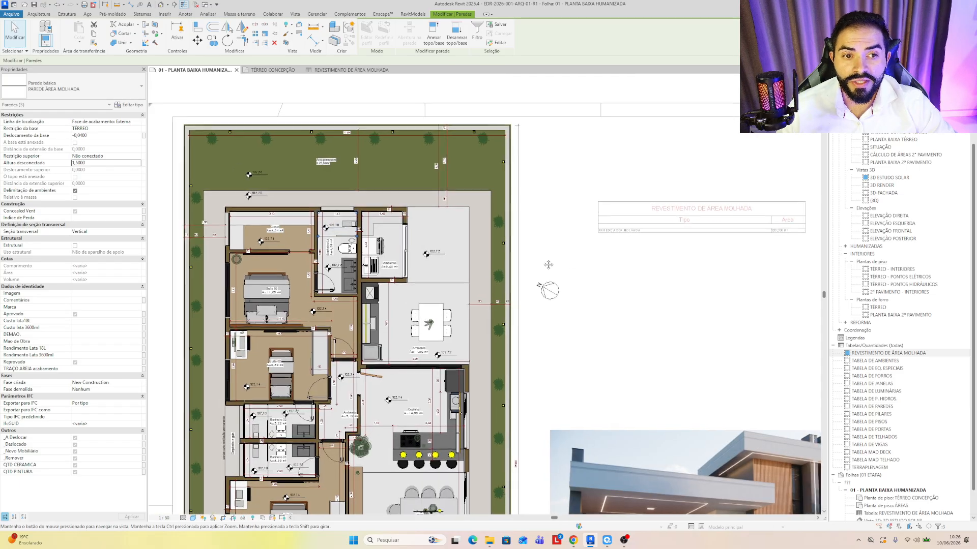
pyautogui.moveTo(548, 265); pyautogui.dragTo(381, 265, button='middle')
pyautogui.scroll(5, 615, 247)
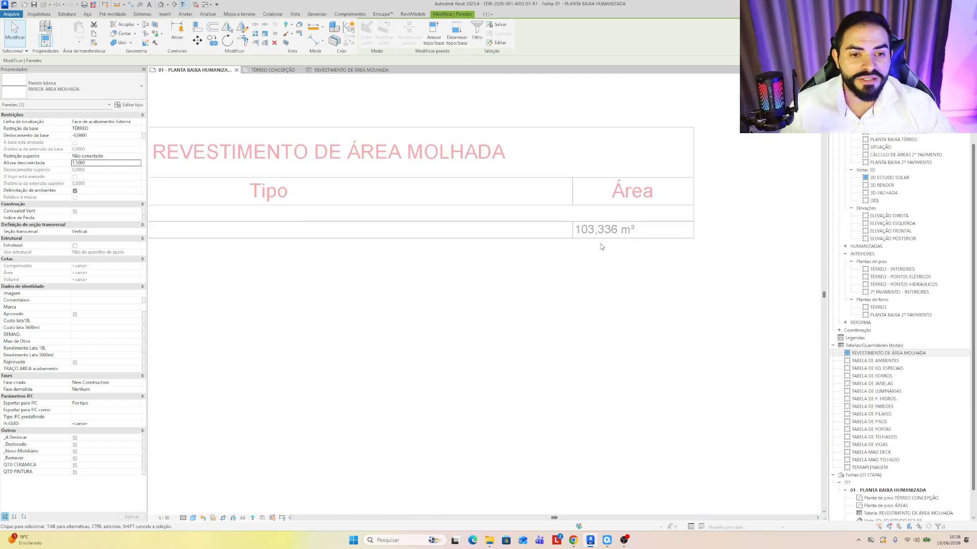
pyautogui.click(689, 279)
pyautogui.scroll(-2, 660, 275)
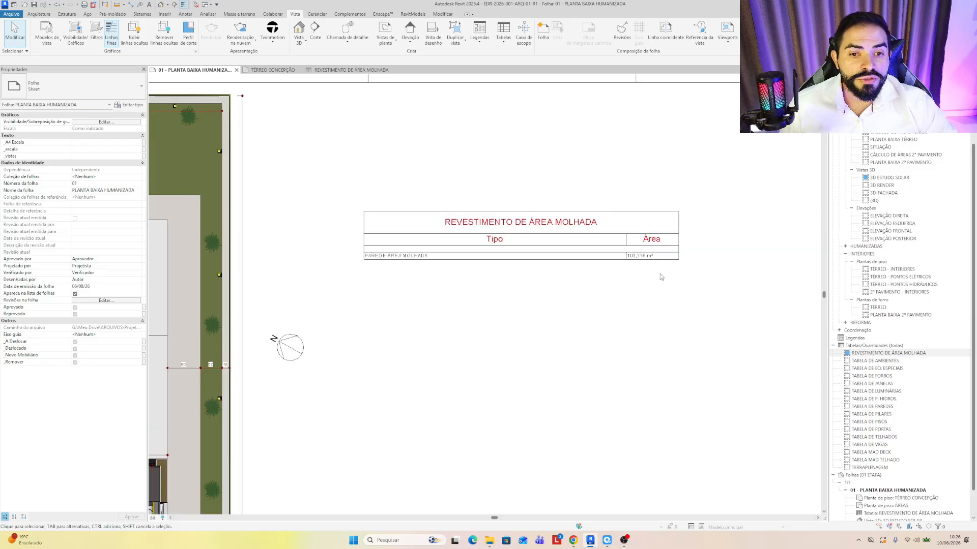
pyautogui.scroll(-2, 660, 276)
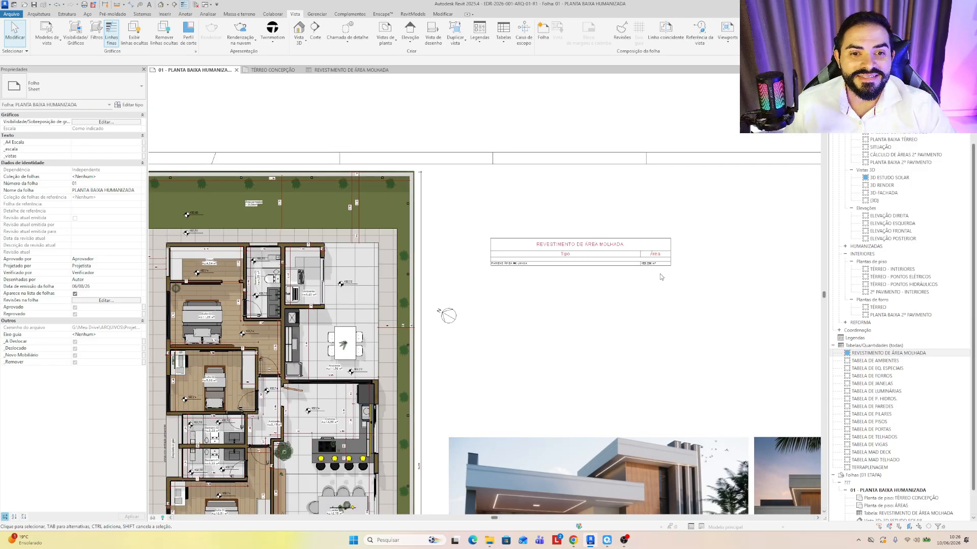
# Set the wet-area schedule's title and header text to 2.5 mm Arial and check the result on sheet 01 - PLANTA BAIXA HUMANIZADA
pyautogui.click(609, 264)
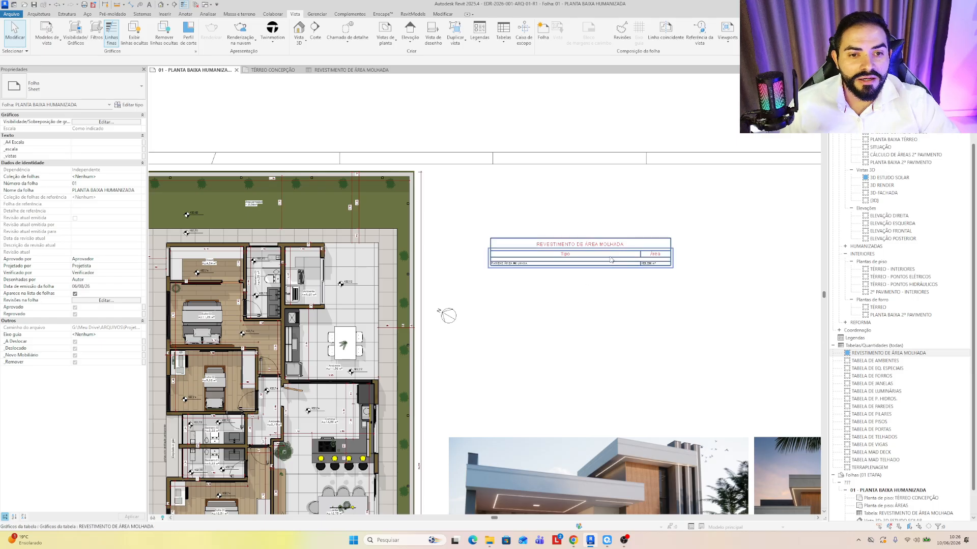
pyautogui.doubleClick(611, 252)
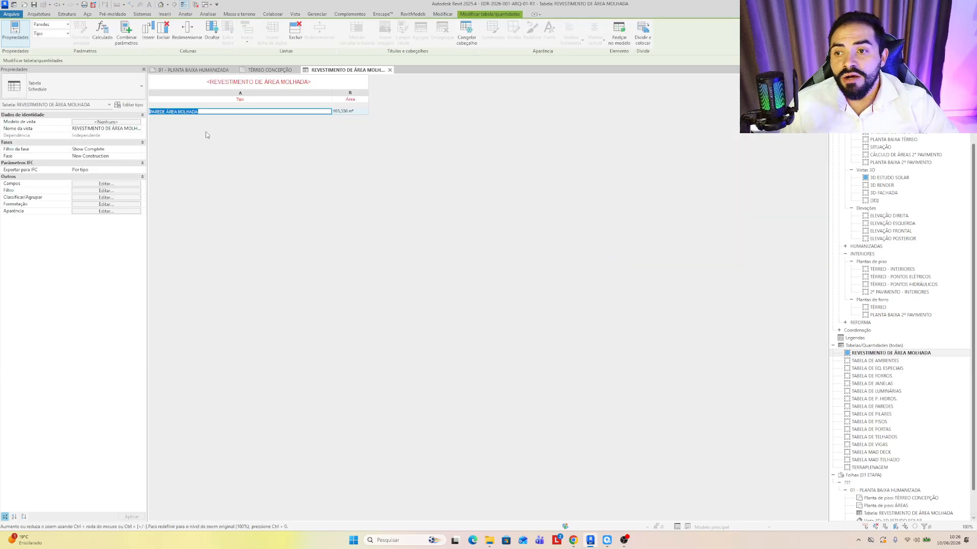
pyautogui.click(108, 205)
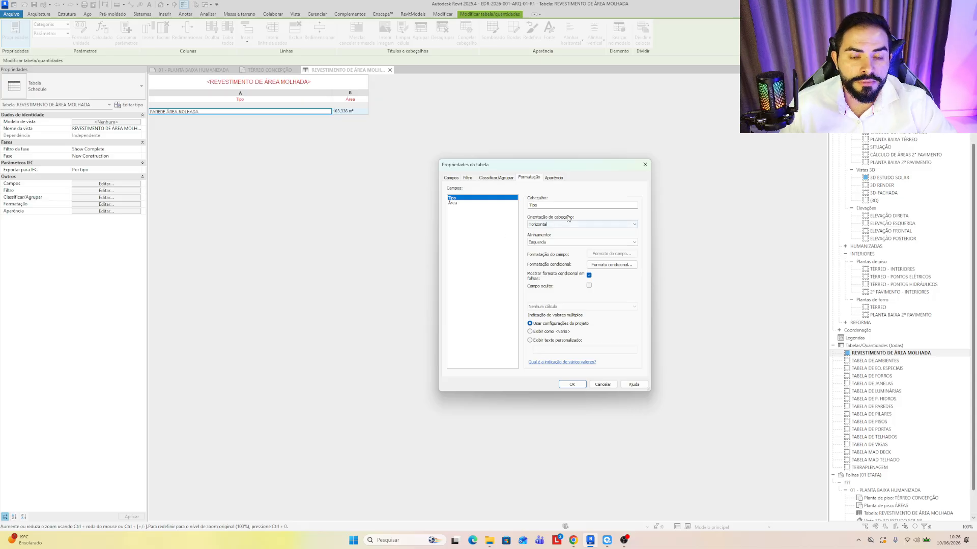
pyautogui.click(555, 177)
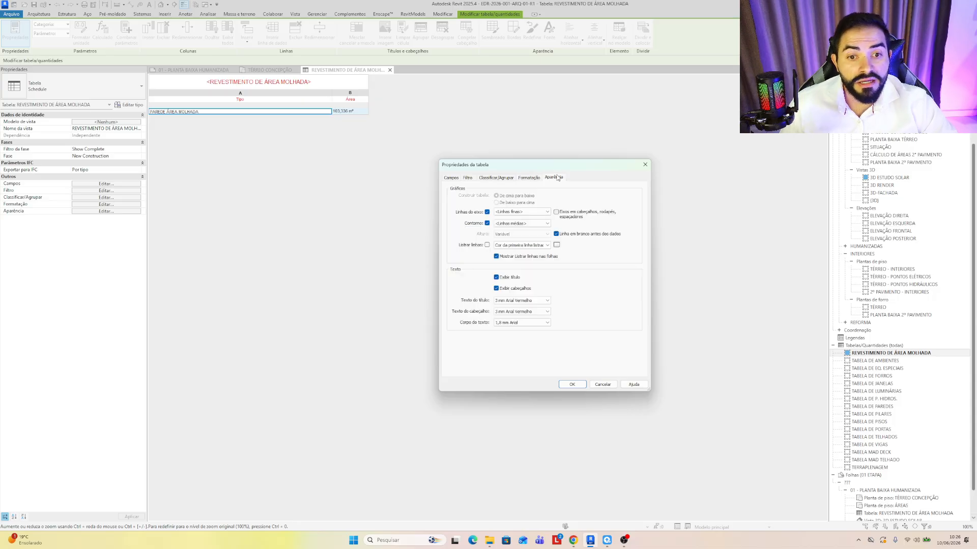
pyautogui.click(528, 304)
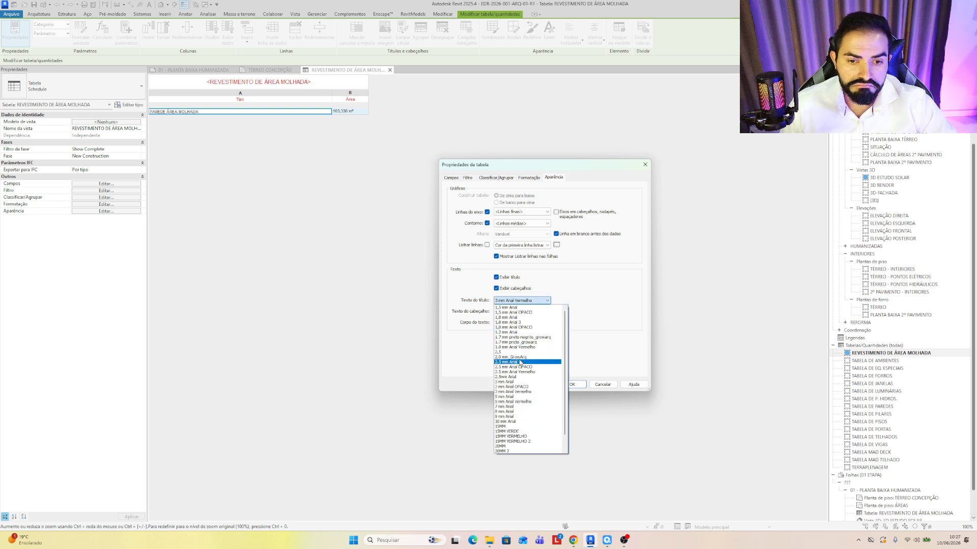
pyautogui.click(523, 362)
pyautogui.click(522, 311)
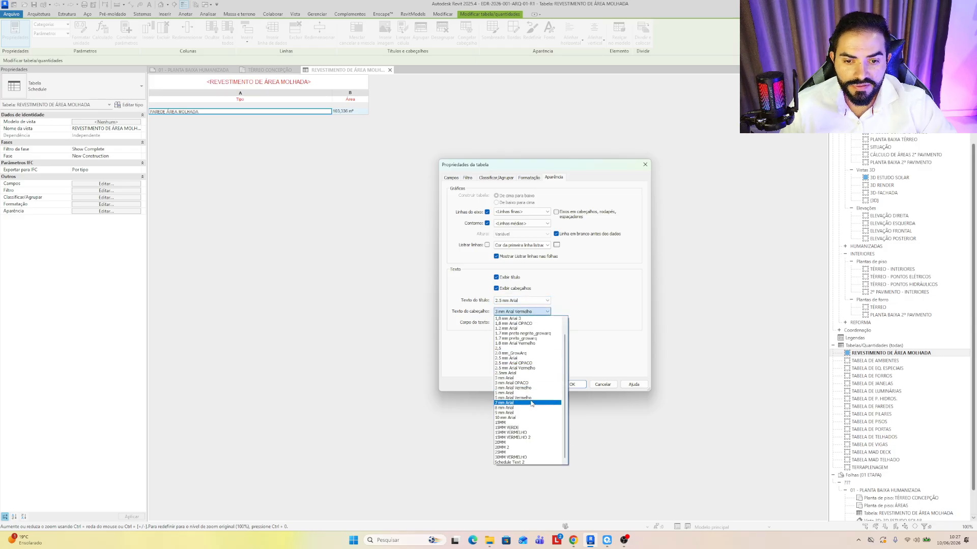
pyautogui.click(527, 359)
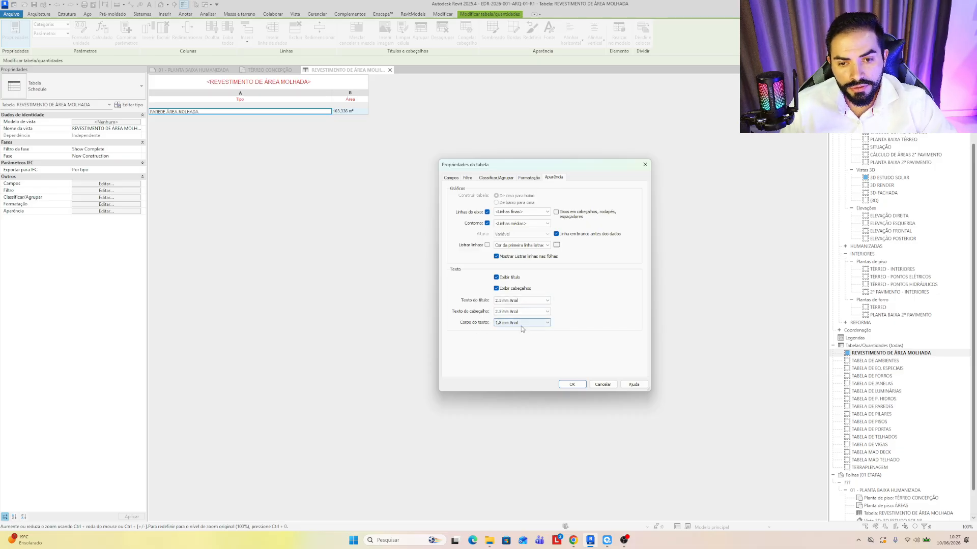
pyautogui.click(571, 386)
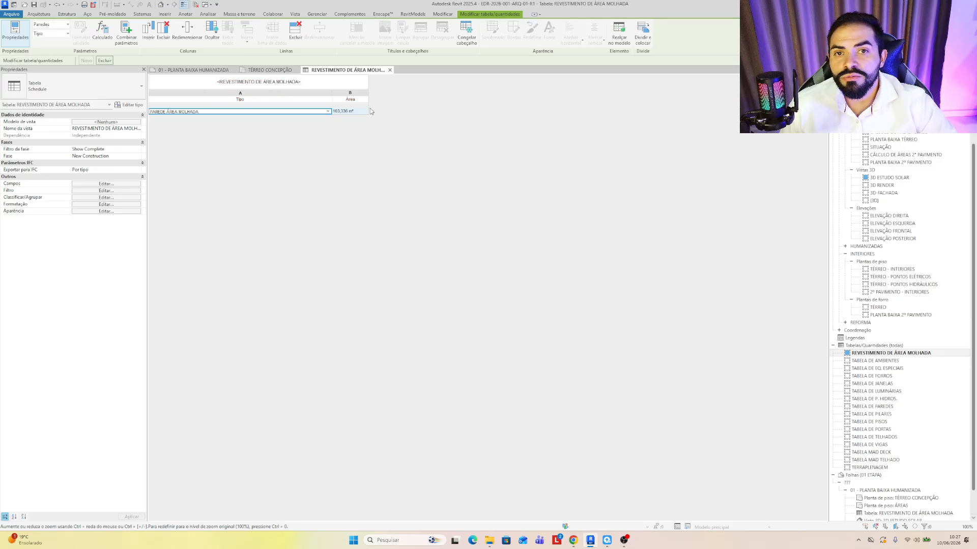
pyautogui.click(193, 70)
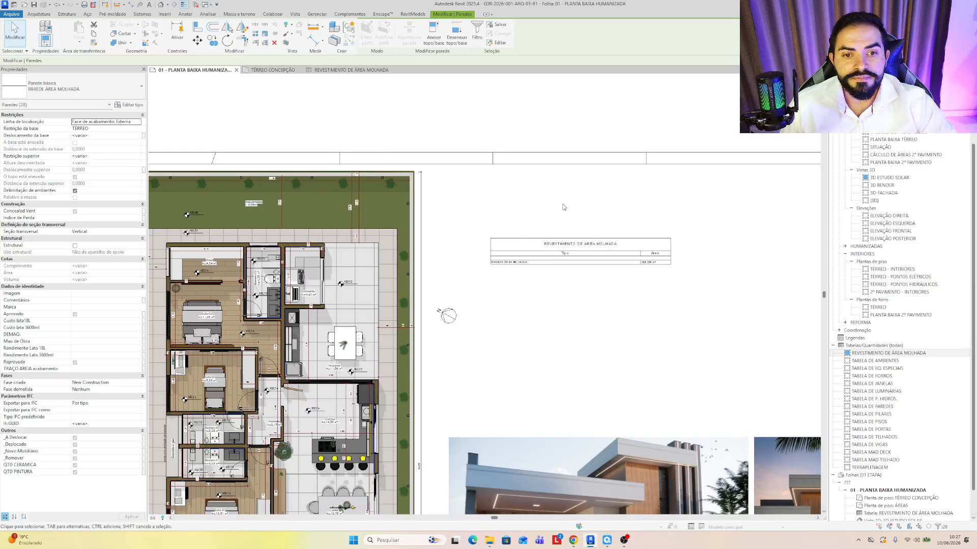
pyautogui.scroll(4, 361, 303)
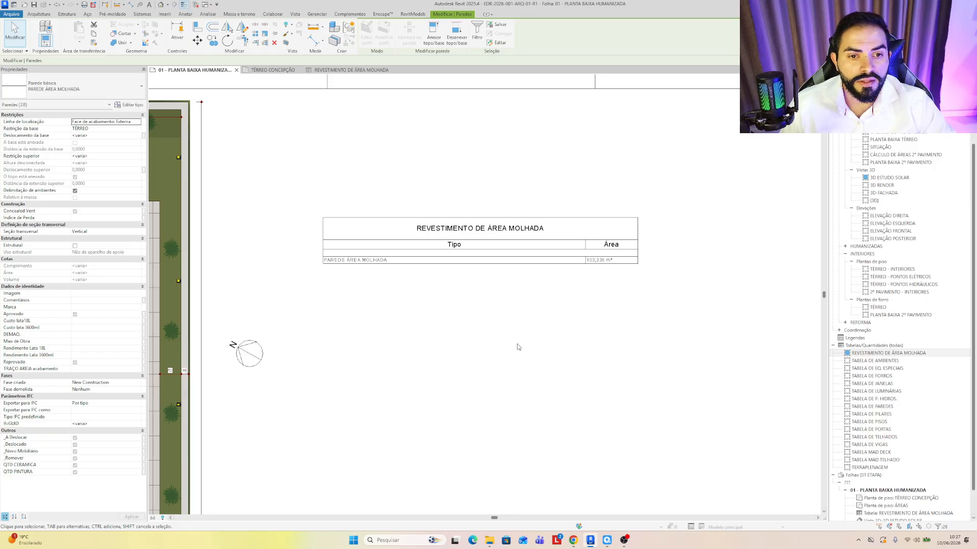
# Review the wet-area schedule's fields, filter, sorting, Área totals formatting and text appearance settings
pyautogui.doubleClick(523, 259)
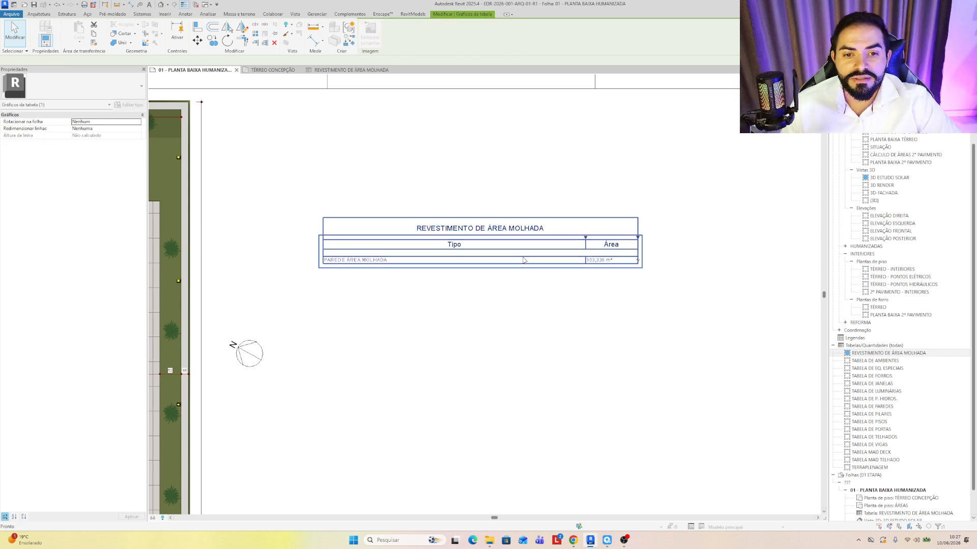
pyautogui.click(105, 184)
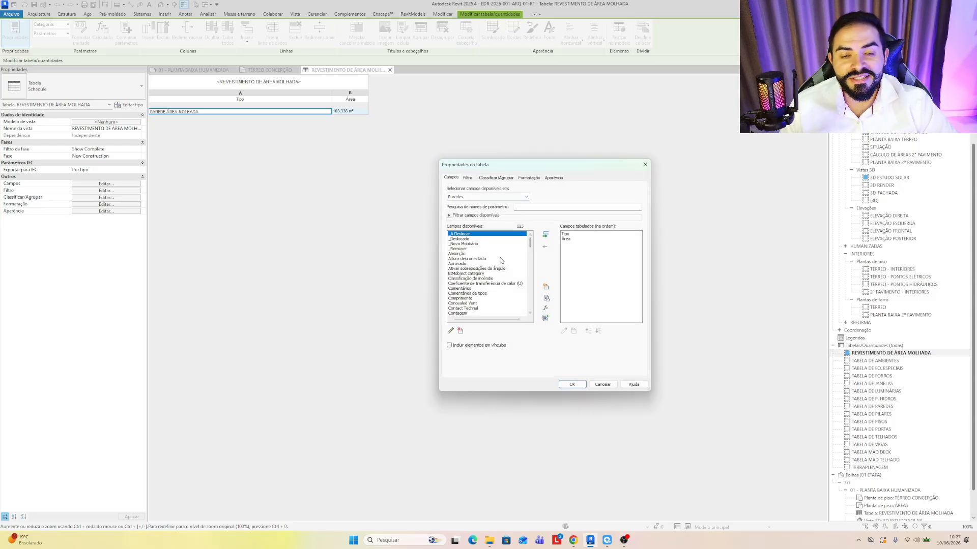
pyautogui.click(468, 177)
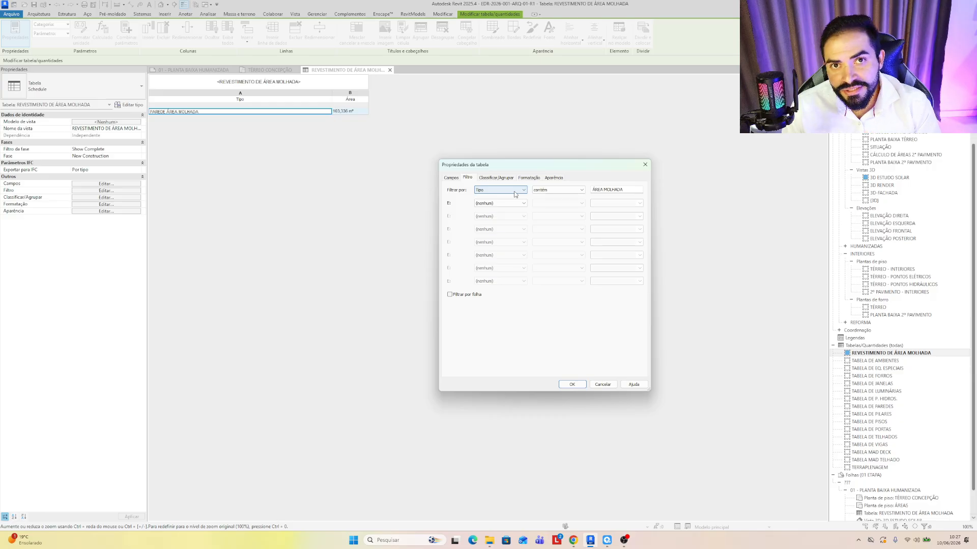
pyautogui.click(500, 179)
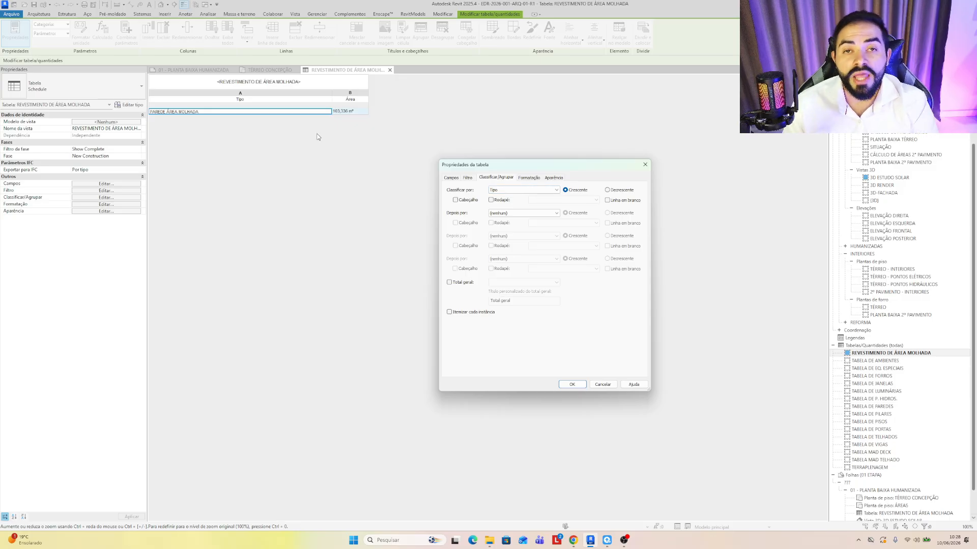
pyautogui.click(529, 178)
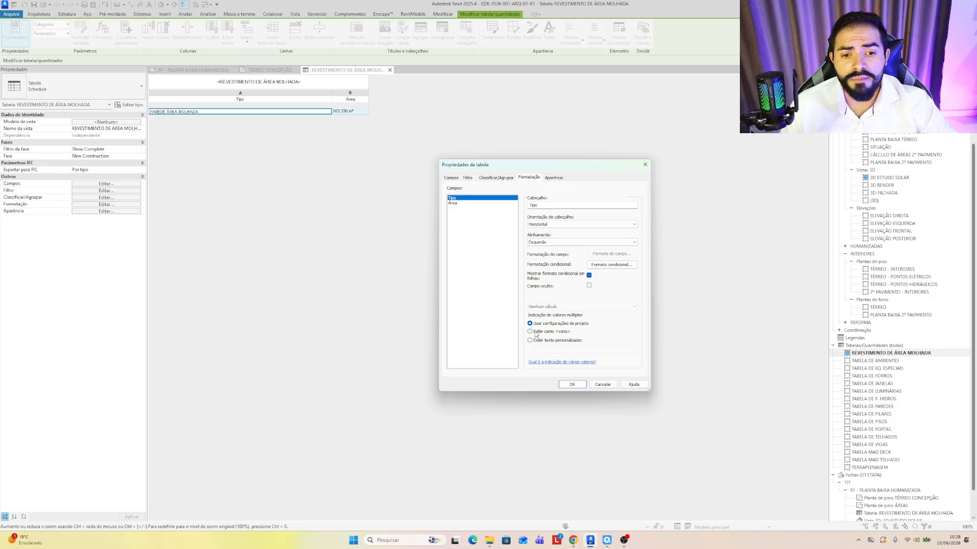
pyautogui.click(465, 203)
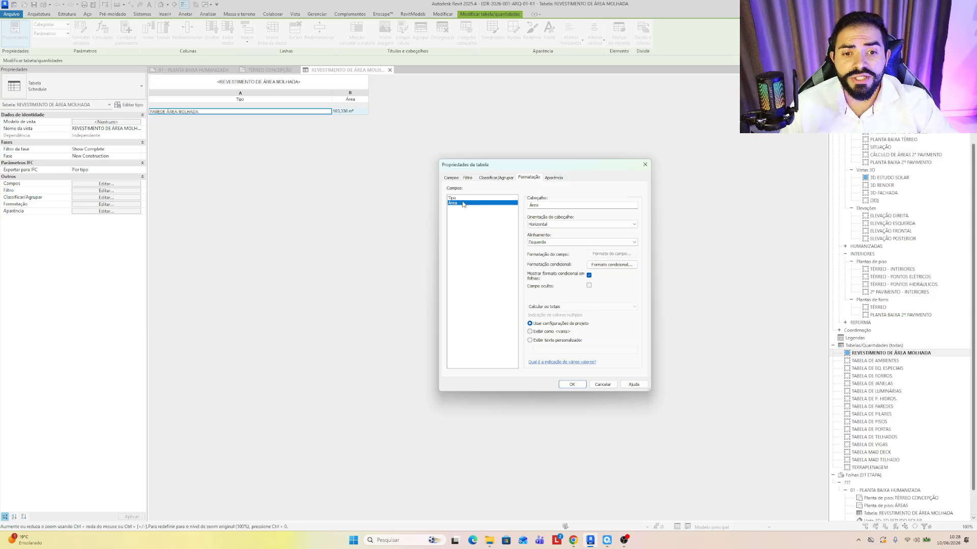
pyautogui.click(580, 307)
pyautogui.click(589, 310)
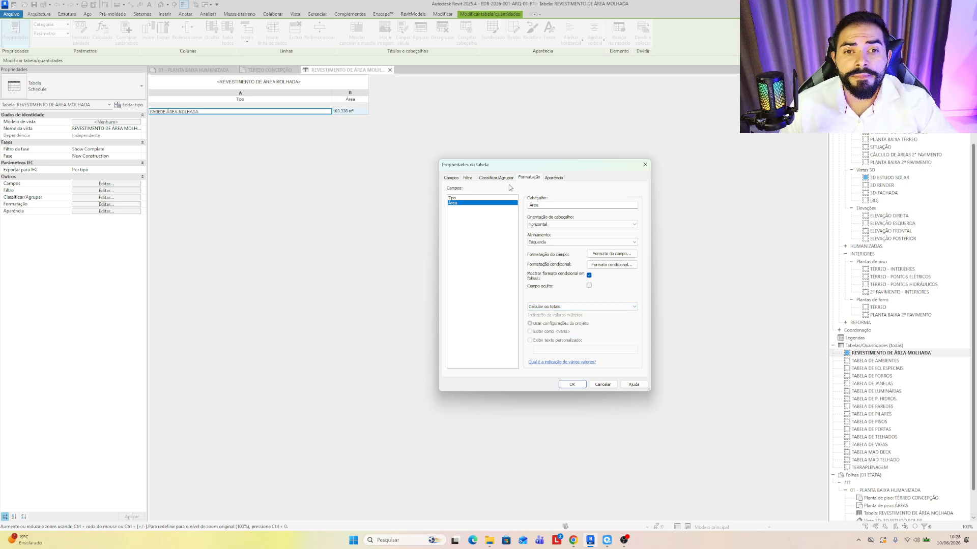
pyautogui.click(554, 178)
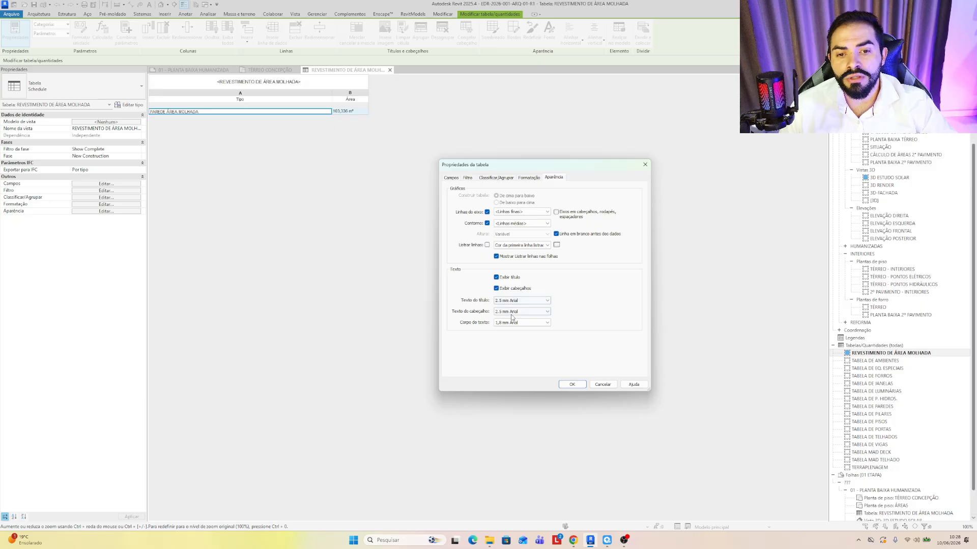
pyautogui.click(565, 385)
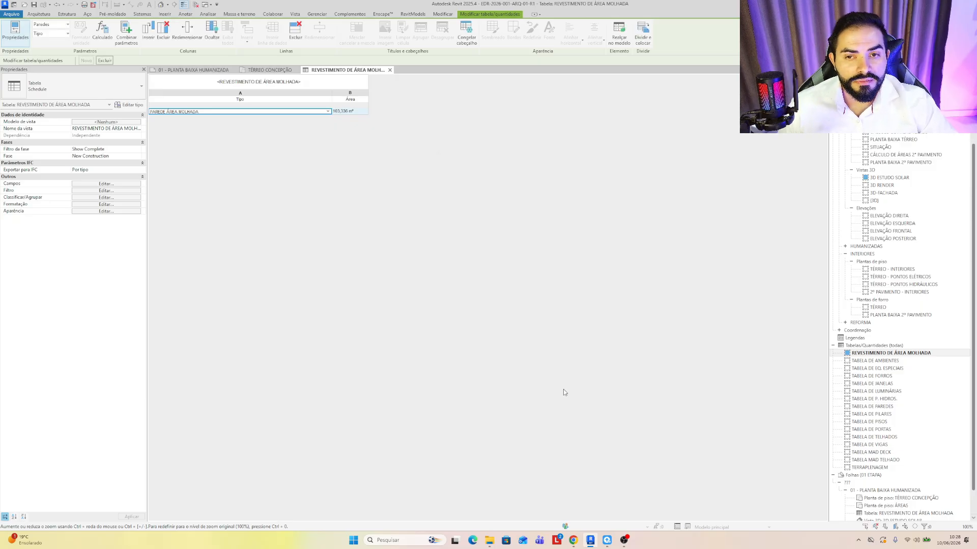
# Return to sheet 01 - PLANTA BAIXA HUMANIZADA and view the wet-area schedule within the whole sheet layout
pyautogui.click(270, 70)
pyautogui.click(198, 69)
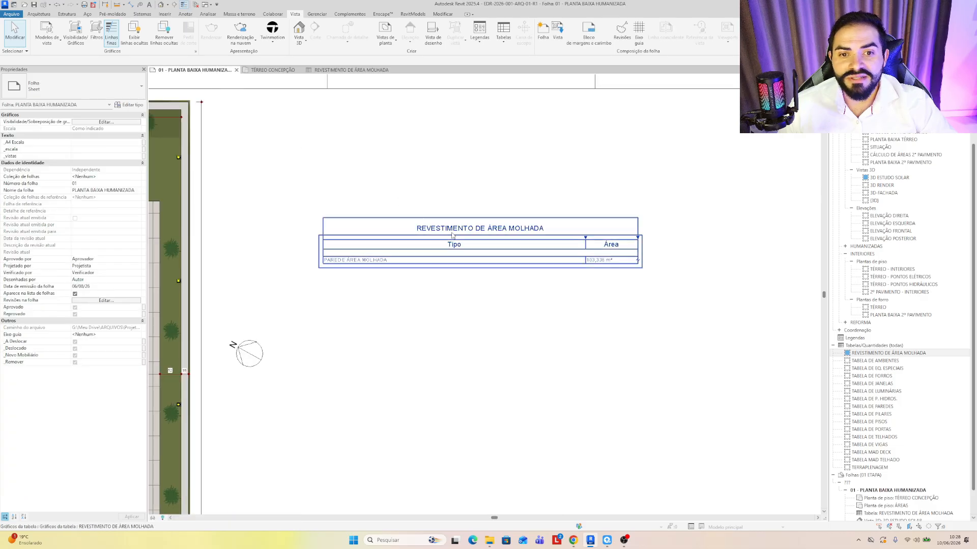
pyautogui.scroll(-5, 523, 254)
pyautogui.scroll(-3, 526, 283)
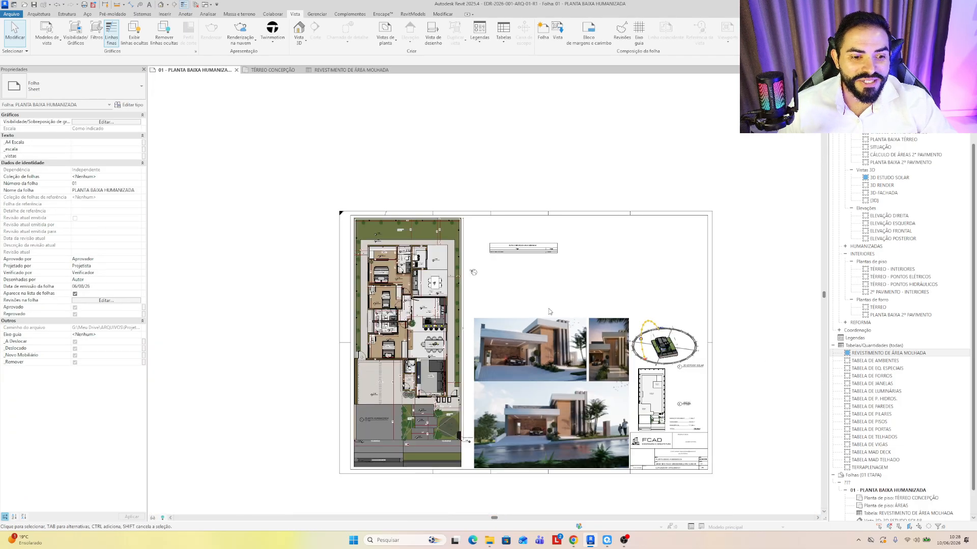